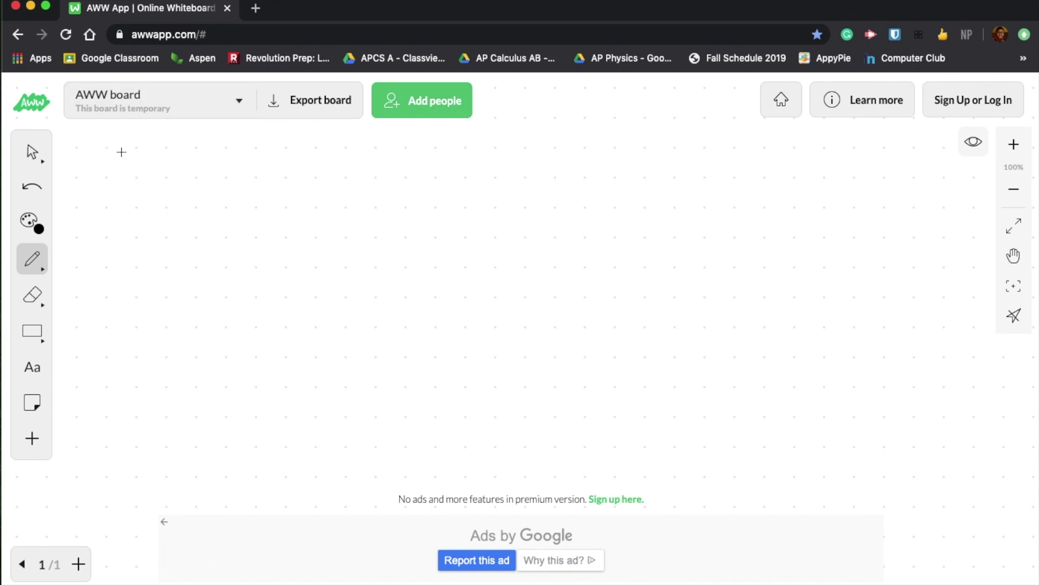
# Add the text 'L'Hospital's Rule' near the top left of the board.
pyautogui.click(31, 366)
pyautogui.click(117, 172)
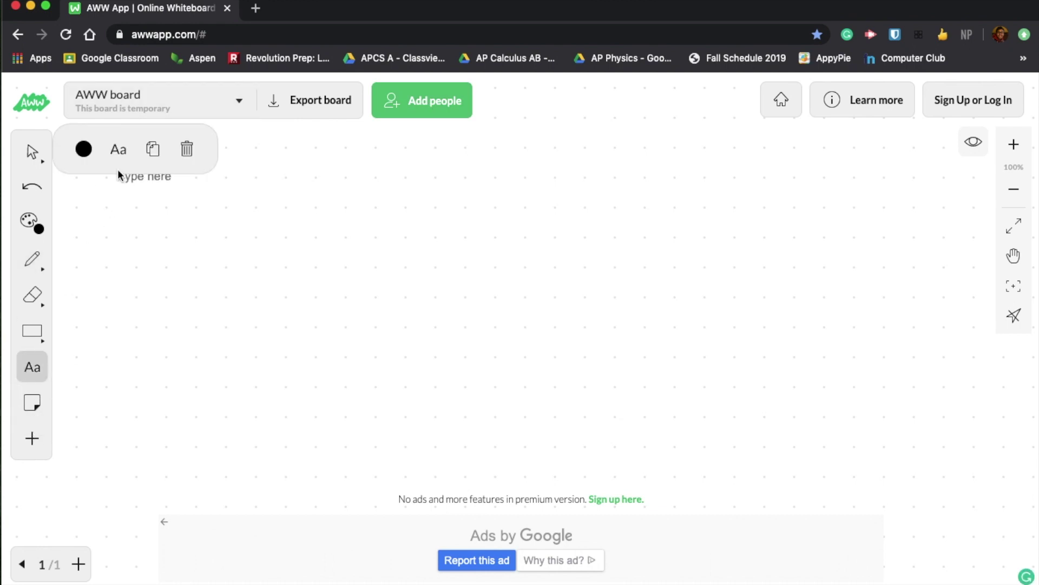
pyautogui.write('L')
pyautogui.write('le')
# Enlarge the title's font size from 16 to about 22.
pyautogui.click(237, 241)
pyautogui.click(204, 177)
pyautogui.click(118, 149)
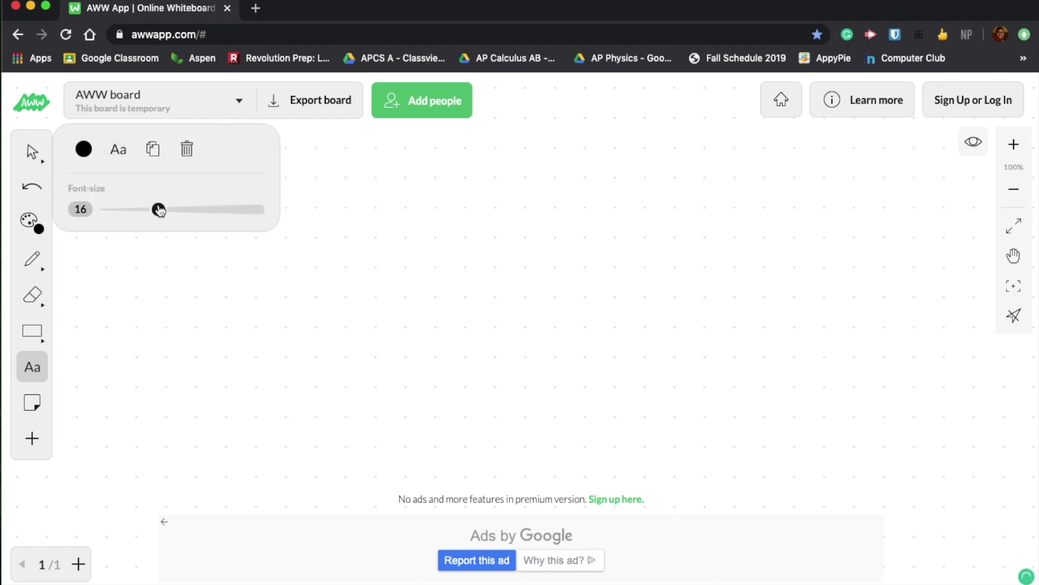
pyautogui.moveTo(158, 210); pyautogui.dragTo(185, 211)
pyautogui.click(238, 282)
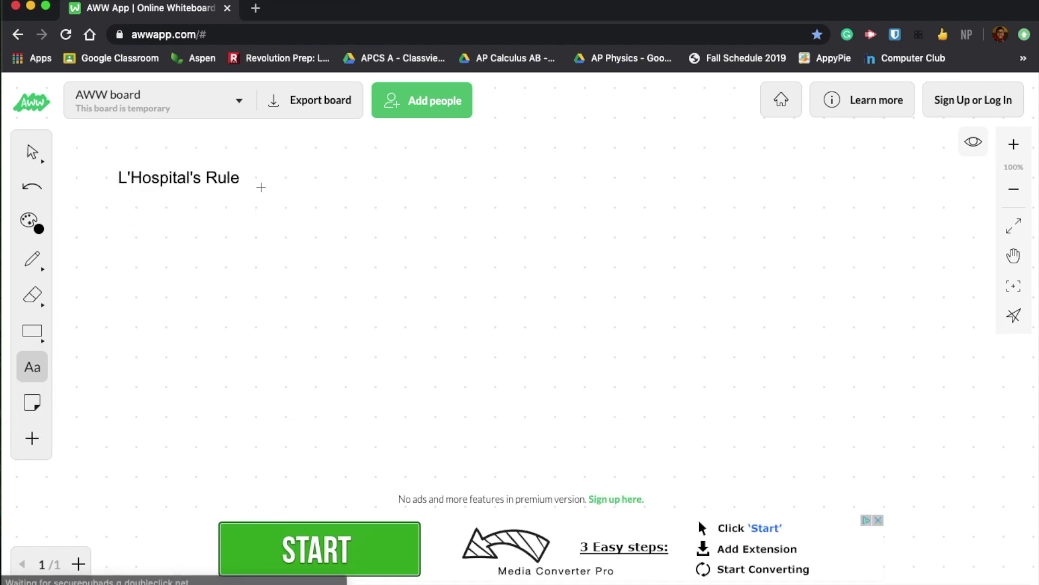
# Type ': If the limit is indeterminate… numerator and denominator' right of the title, correcting typos to 'numerator'.
pyautogui.click(252, 175)
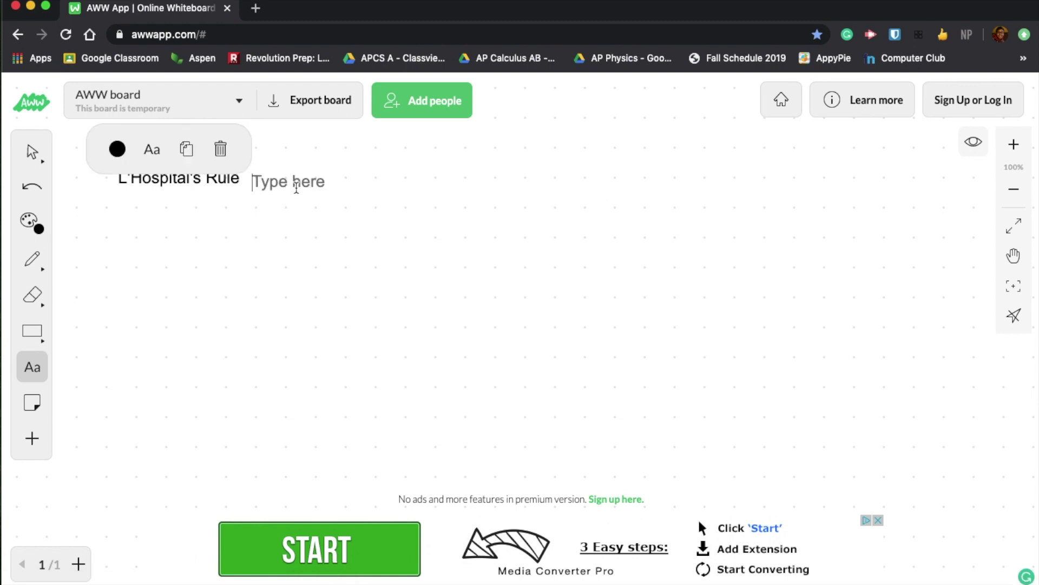
pyautogui.write(':')
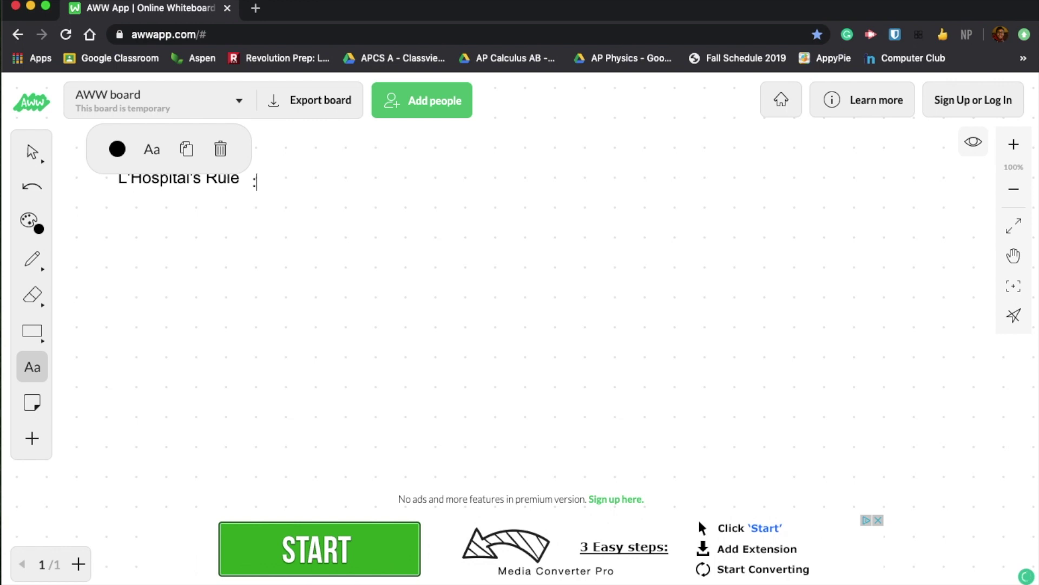
pyautogui.write(' If the lim')
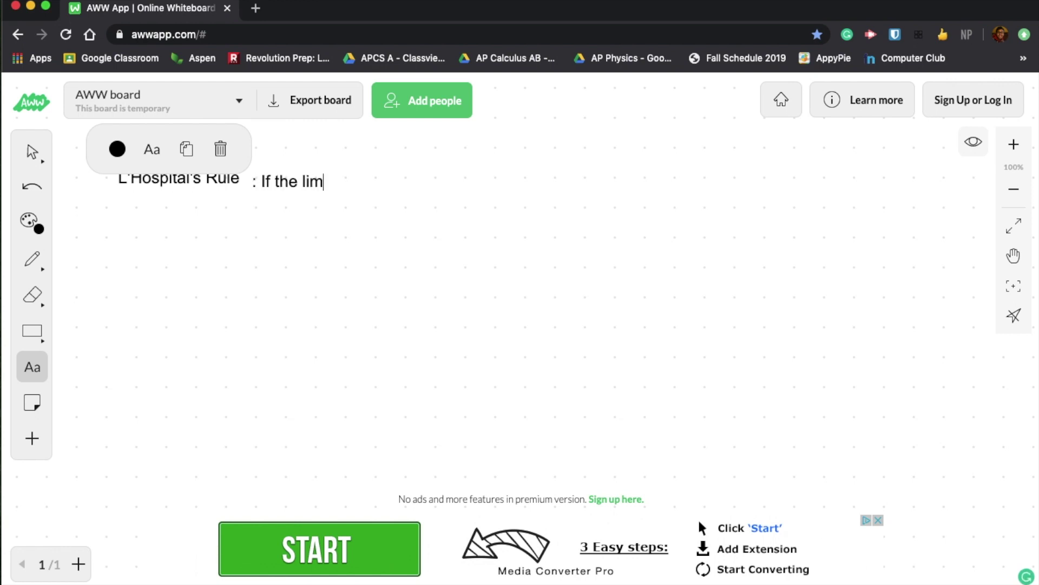
pyautogui.write('it is indeterminate, ')
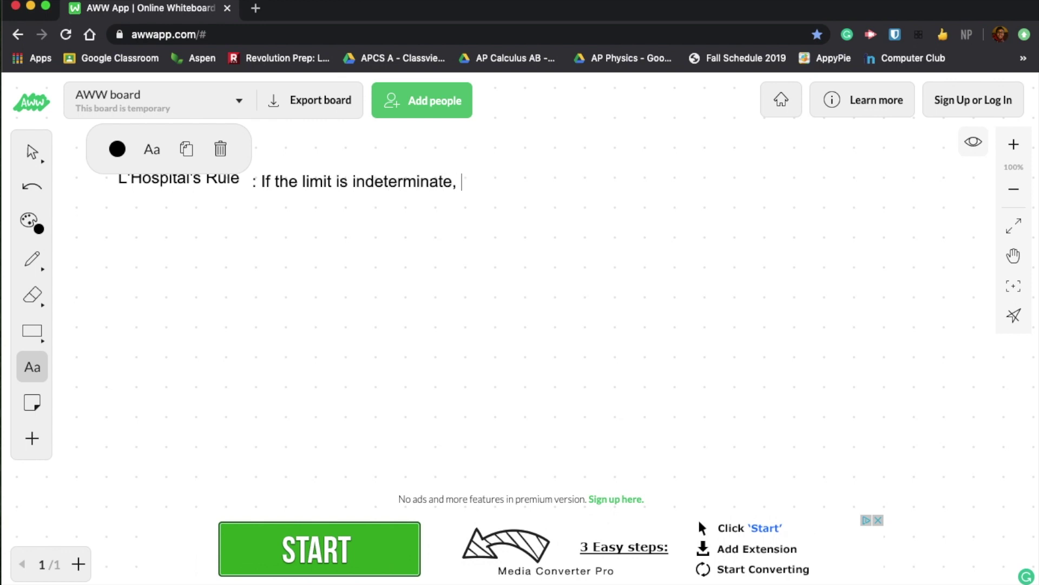
pyautogui.write('turn itthe functio')
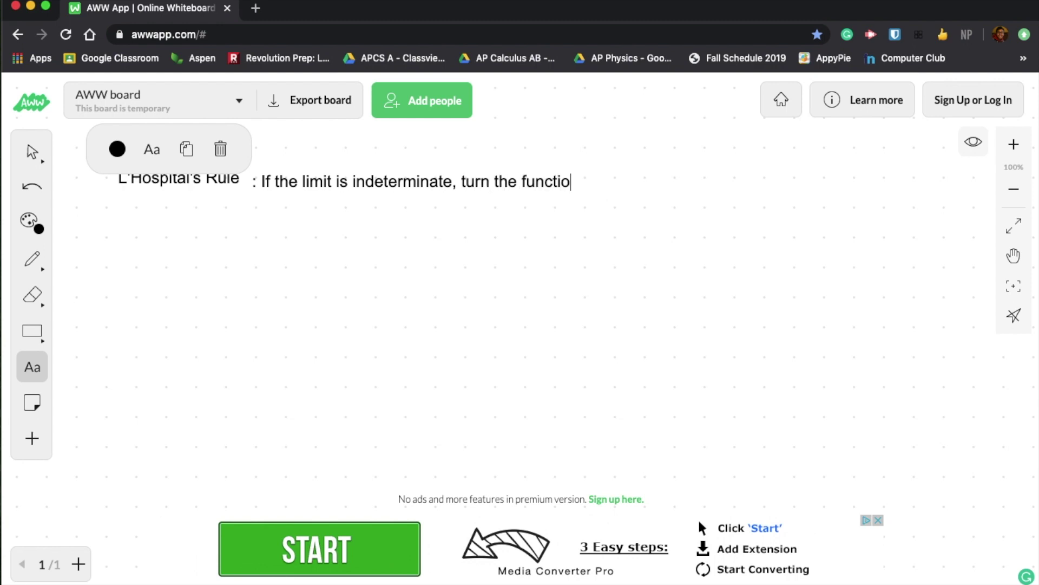
pyautogui.write('n/limit into a fraction a')
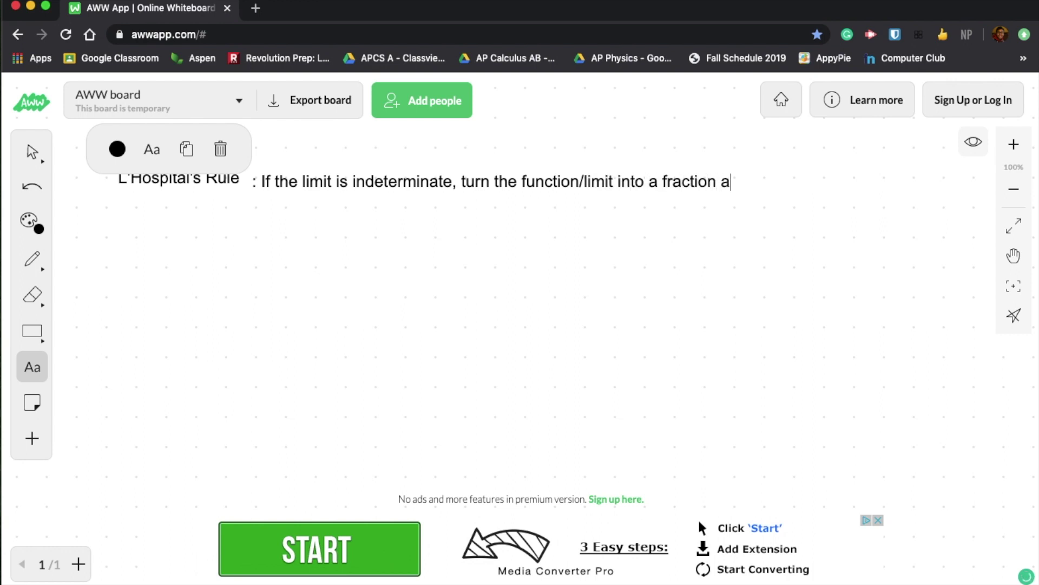
pyautogui.write('nd take the derivativ')
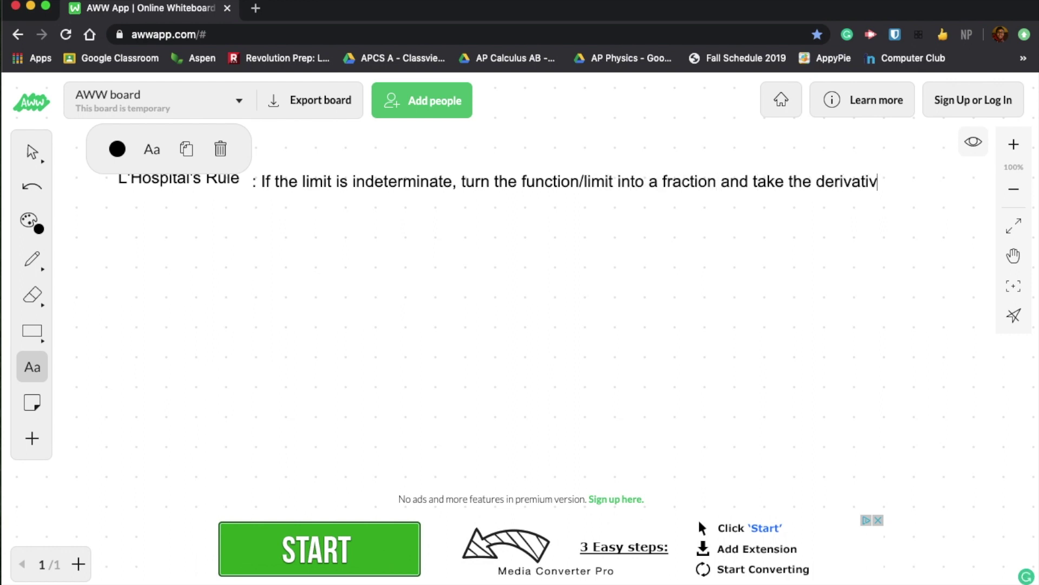
pyautogui.write('e of the numero')
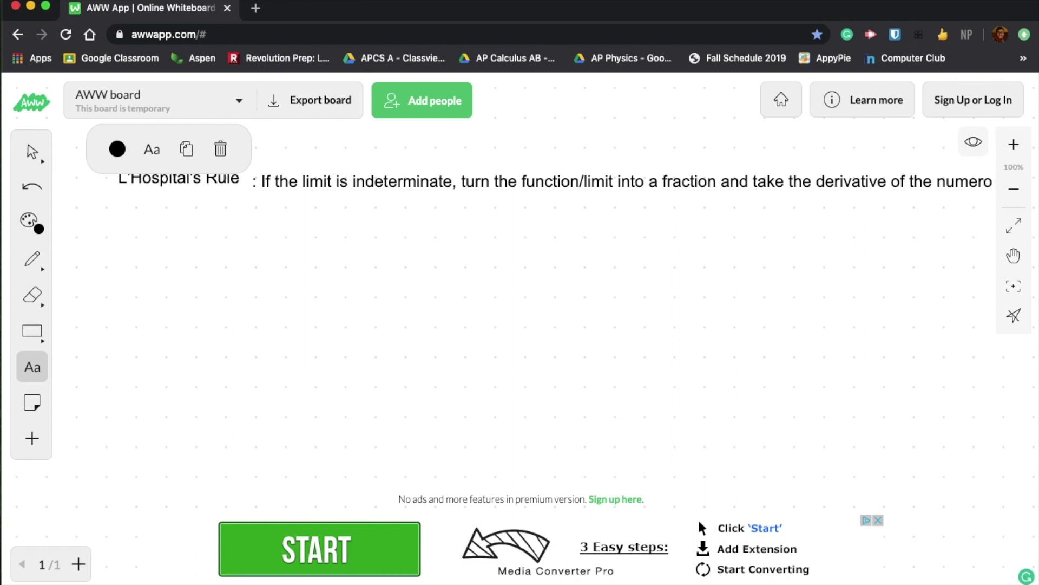
pyautogui.press('BackSpace')
pyautogui.press('BackSpace')
pyautogui.press('BackSpace')
pyautogui.write('erat')
pyautogui.press('BackSpace')
pyautogui.press('BackSpace')
pyautogui.press('BackSpace')
pyautogui.press('BackSpace')
pyautogui.press('BackSpace')
pyautogui.press('BackSpace')
pyautogui.press('Return')
pyautogui.write('n')
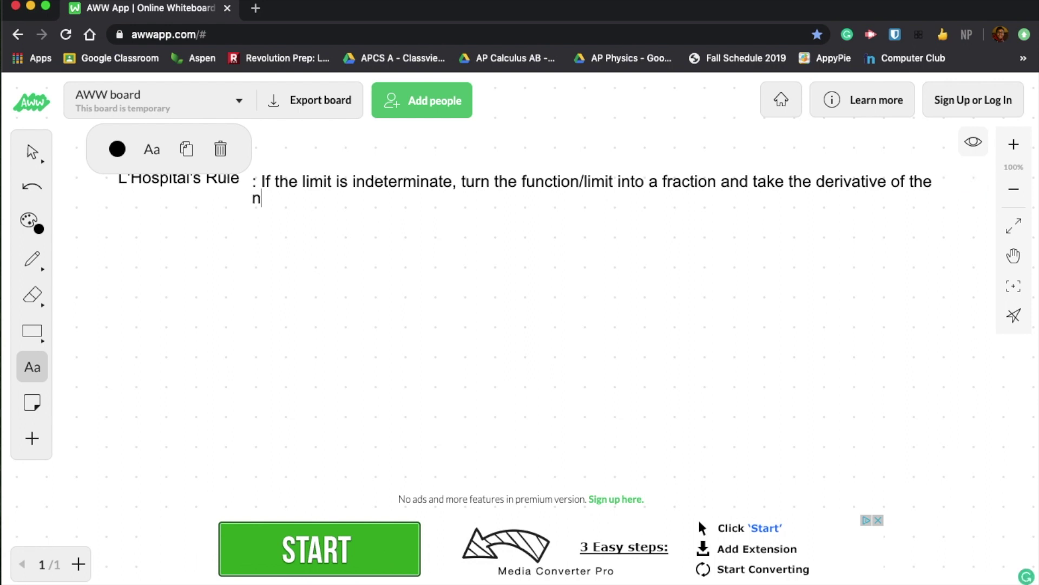
pyautogui.write('umeratr')
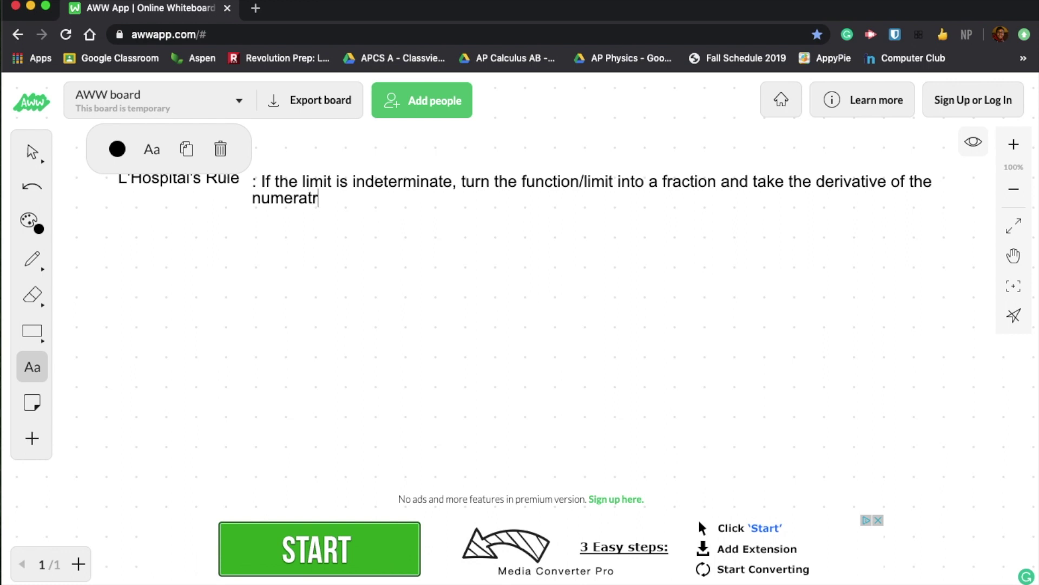
pyautogui.write(' and denominator')
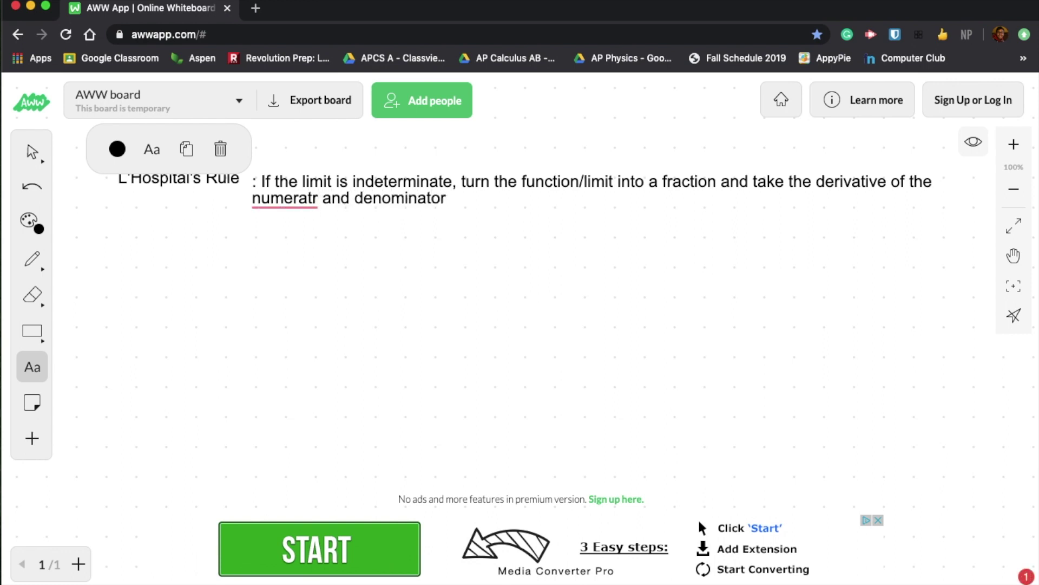
pyautogui.moveTo(282, 202)
pyautogui.click(288, 225)
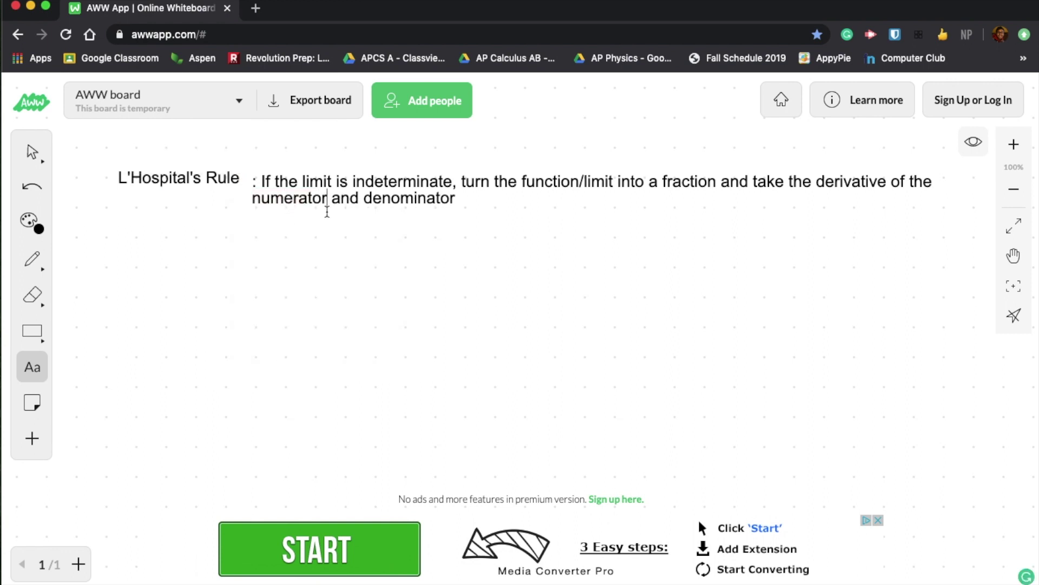
pyautogui.click(430, 211)
# Append 'separately. Repeat this process until you can use direct sub into the limit' to the definition.
pyautogui.write('seperatl')
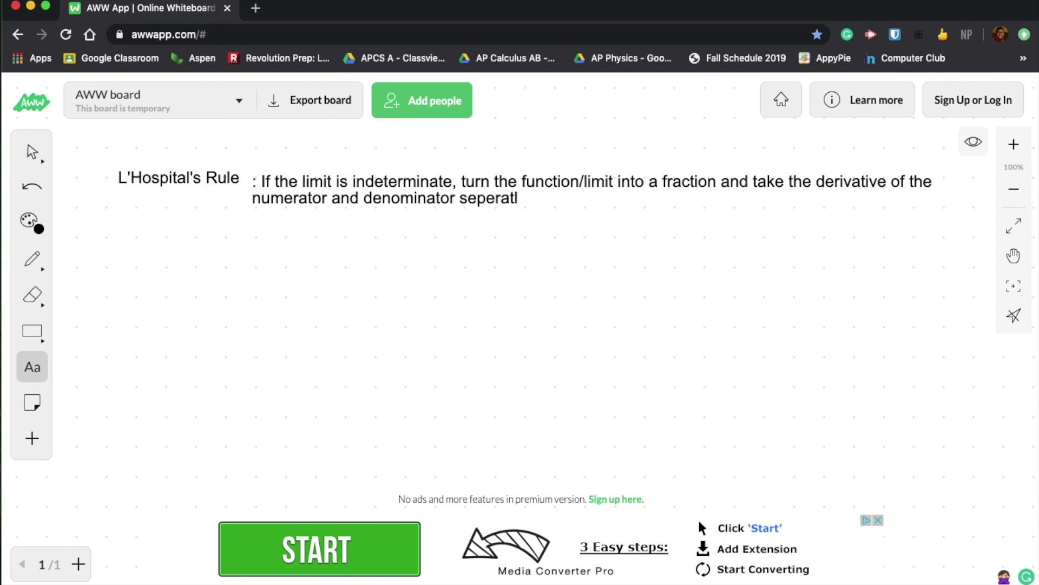
pyautogui.write('ely , Repa')
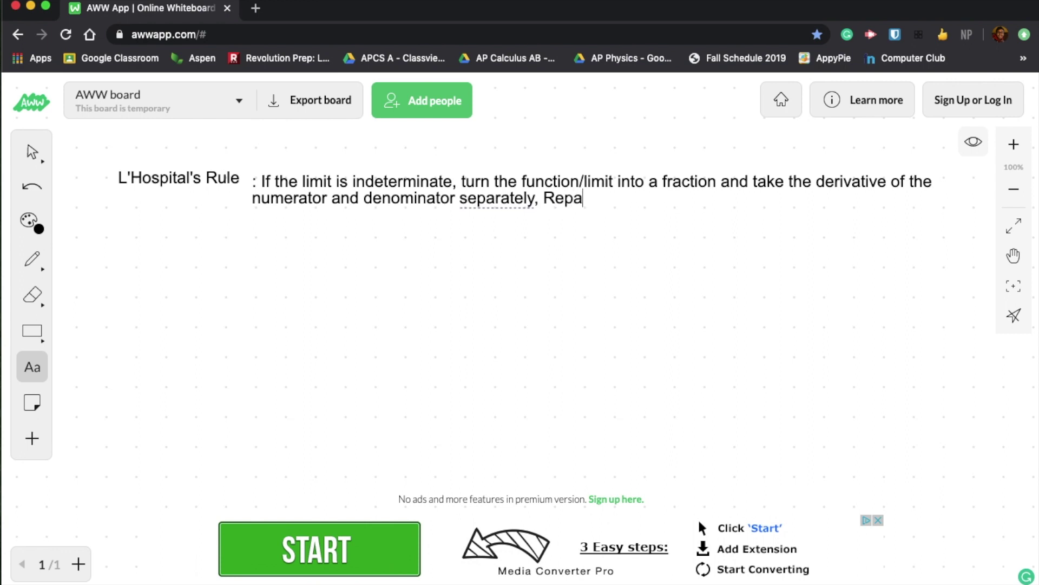
pyautogui.press('BackSpace')
pyautogui.press('BackSpace')
pyautogui.press('BackSpace')
pyautogui.press('BackSpace')
pyautogui.press('BackSpace')
pyautogui.press('BackSpace')
pyautogui.press('BackSpace')
pyautogui.write('te')
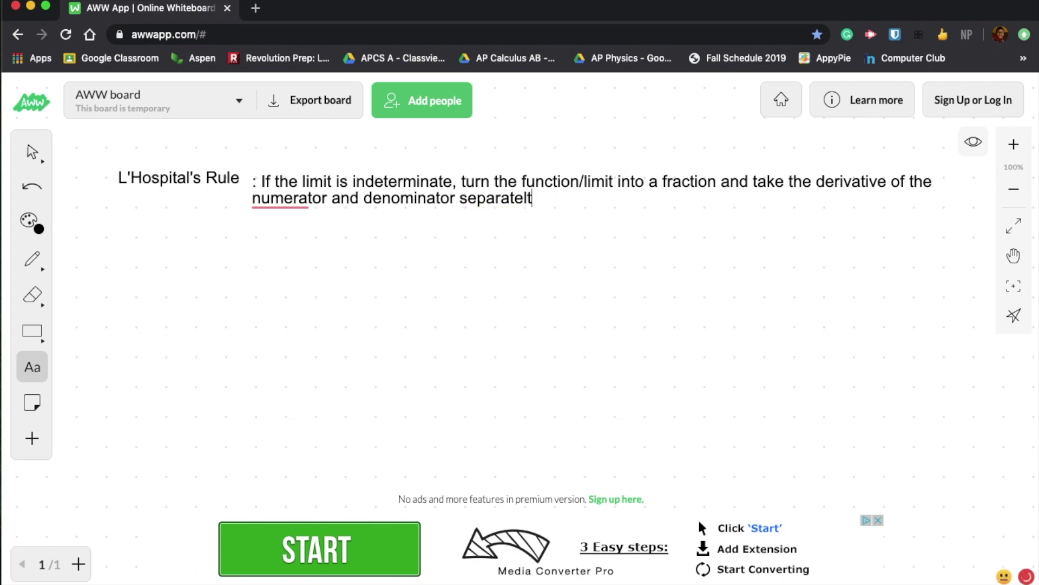
pyautogui.write('ly. Repeat this')
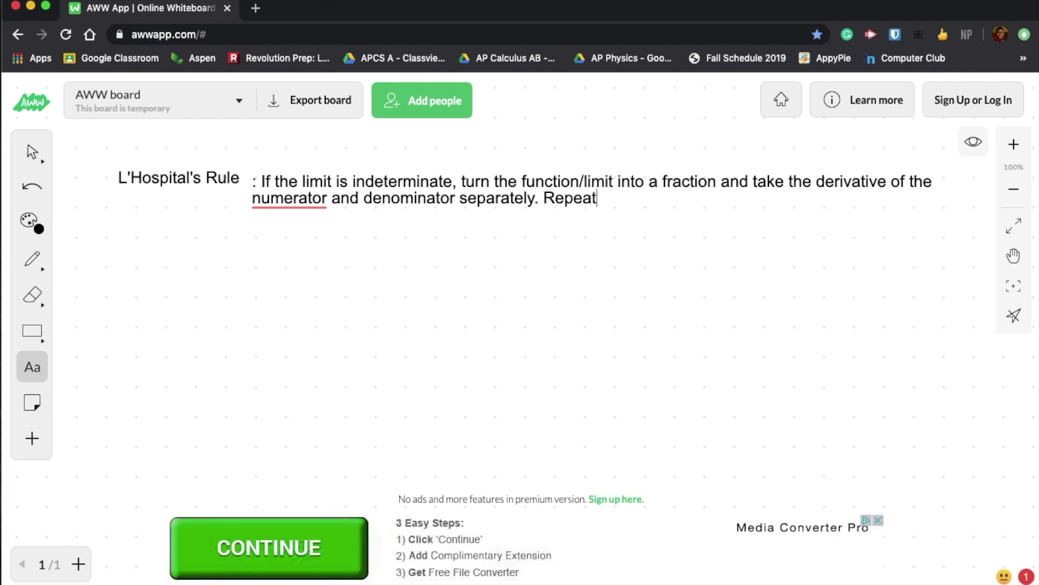
pyautogui.write(' process un')
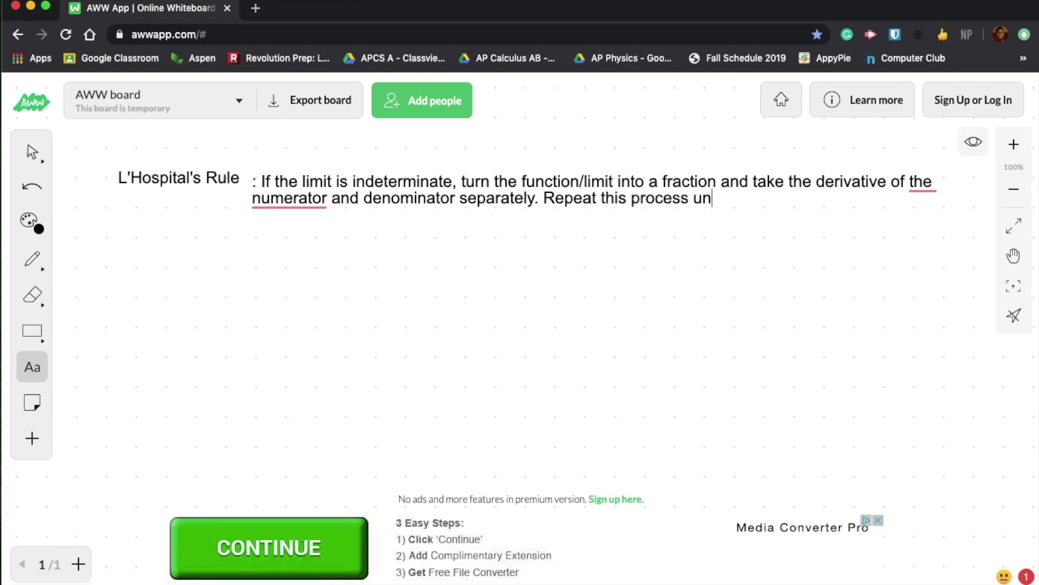
pyautogui.write('til you can use di')
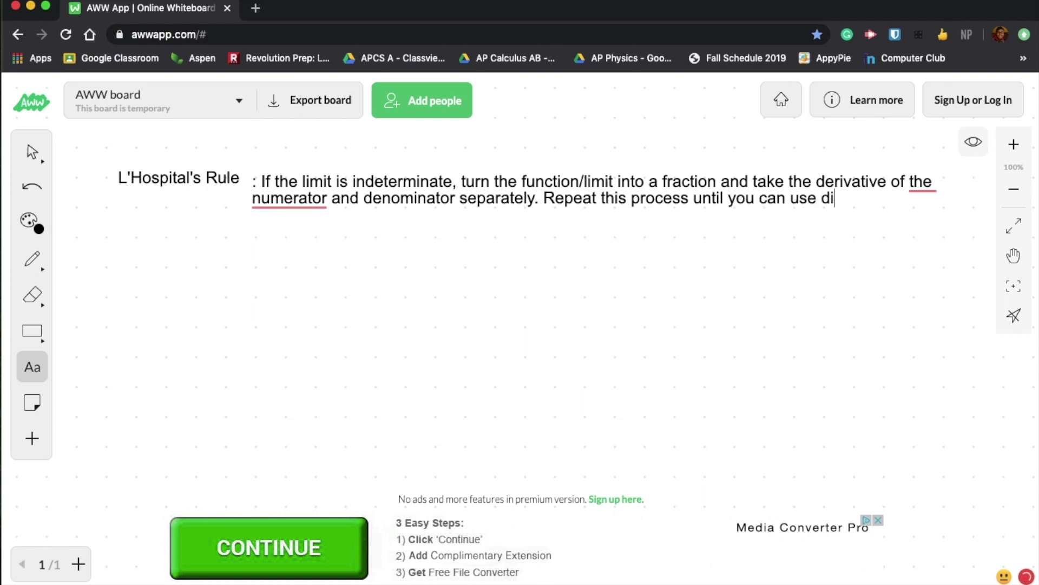
pyautogui.write('rect sub s')
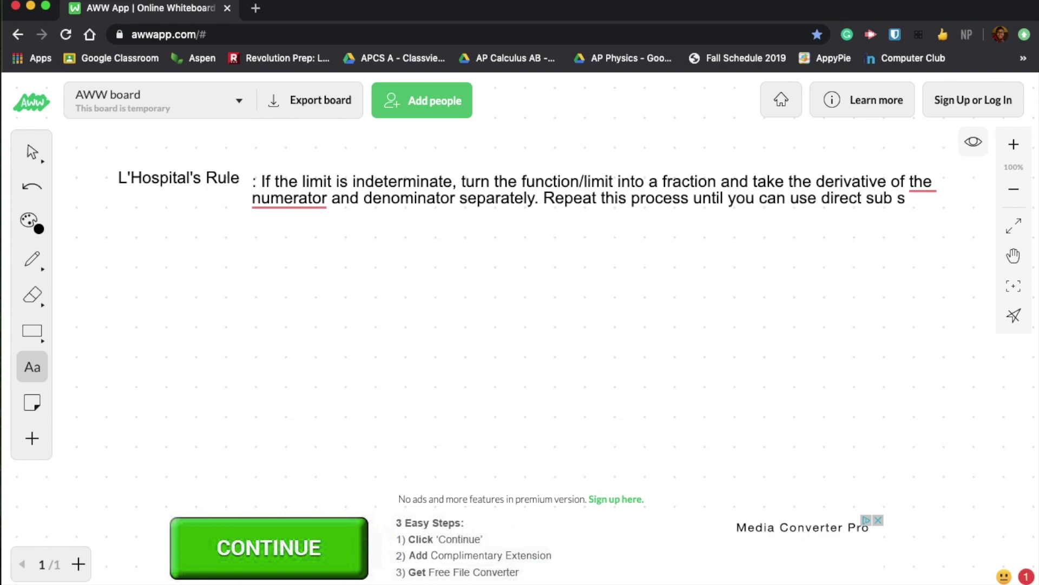
pyautogui.press('BackSpace')
pyautogui.write('into the limit')
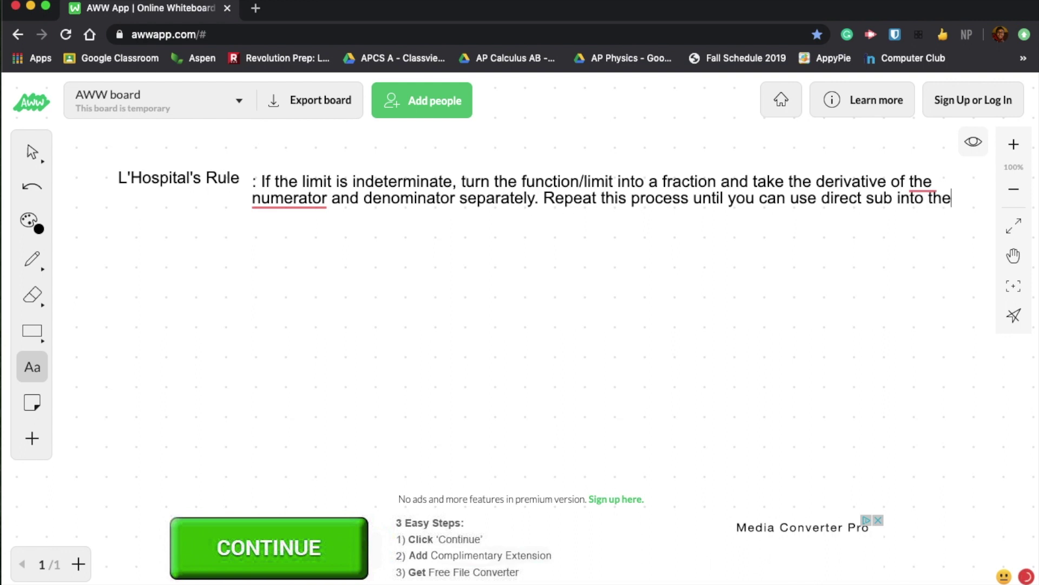
# Handwrite 'Li' below the definition with the pencil at pen size 4.
pyautogui.click(331, 260)
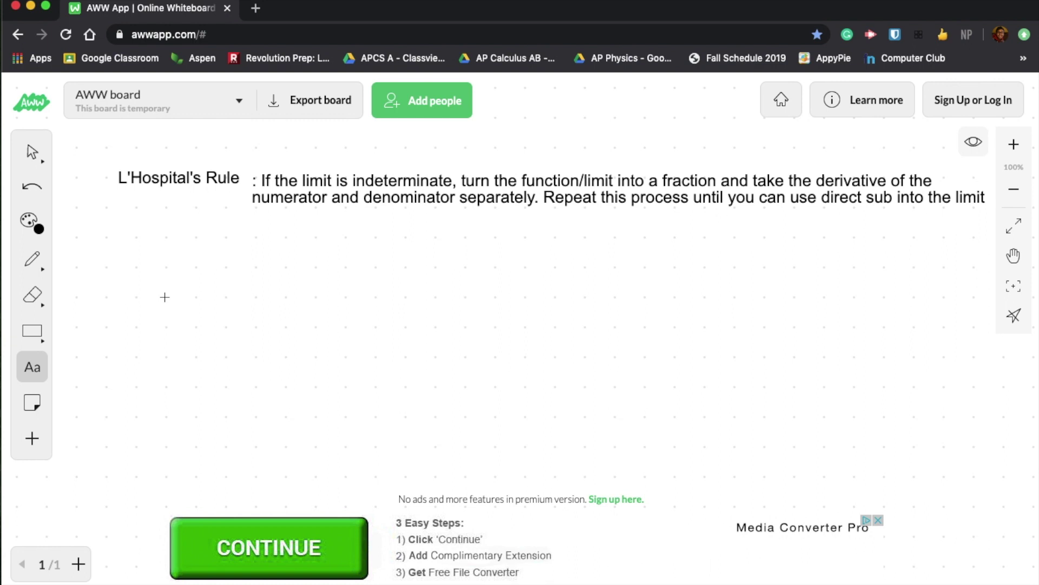
pyautogui.click(76, 274)
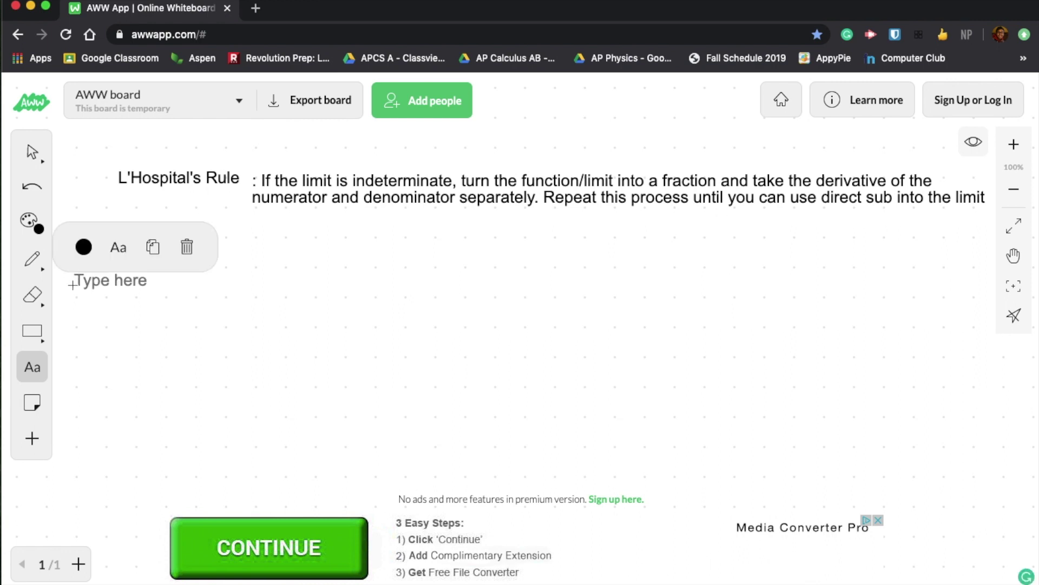
pyautogui.click(32, 259)
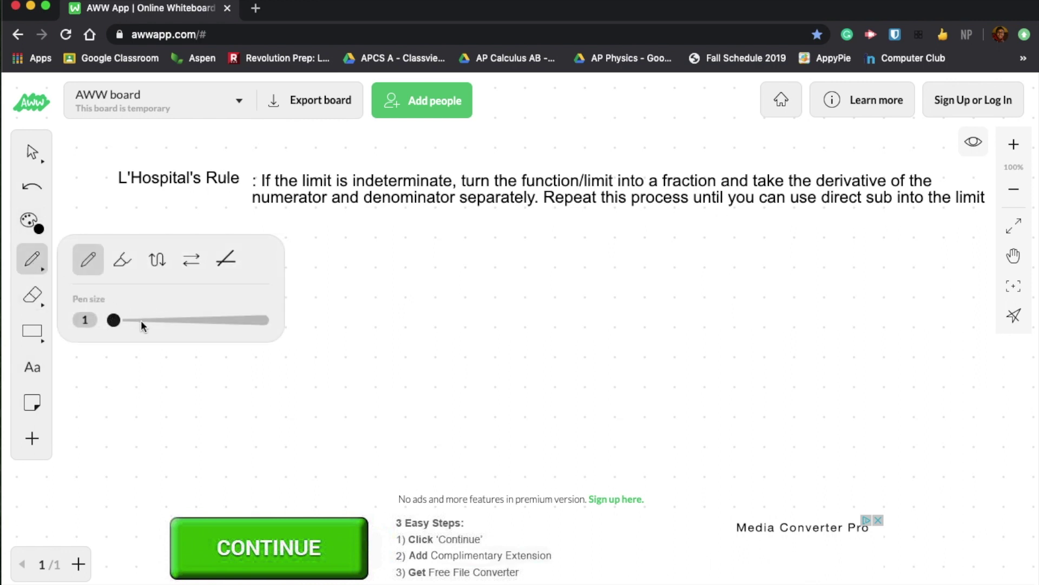
pyautogui.click(163, 320)
pyautogui.click(186, 320)
pyautogui.click(195, 360)
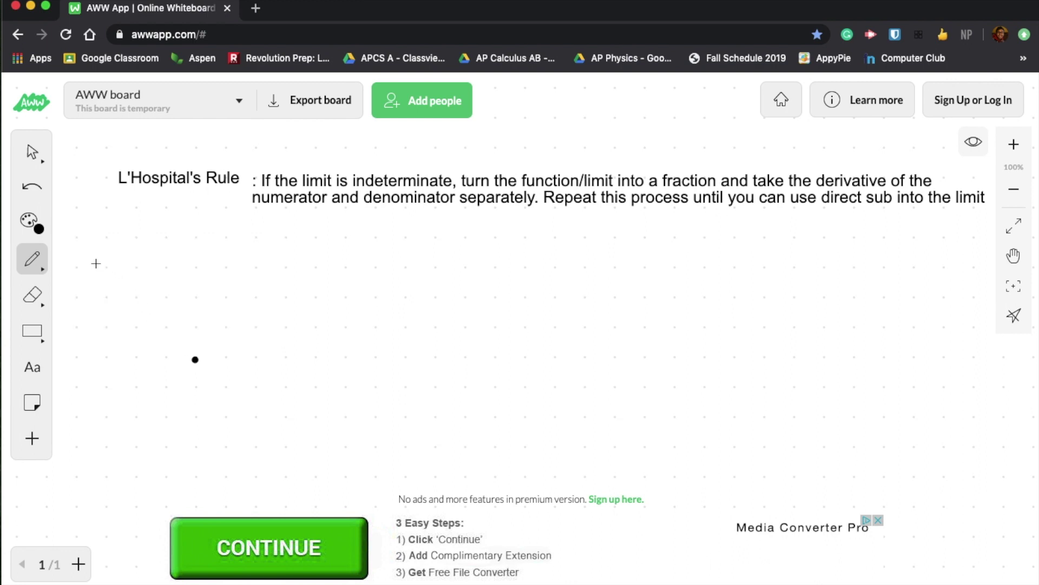
pyautogui.moveTo(96, 263)
pyautogui.mouseDown()
pyautogui.moveTo(98, 292)
pyautogui.moveTo(143, 292)
pyautogui.moveTo(162, 279)
pyautogui.moveTo(172, 295)
pyautogui.mouseUp()
pyautogui.click(127, 261)
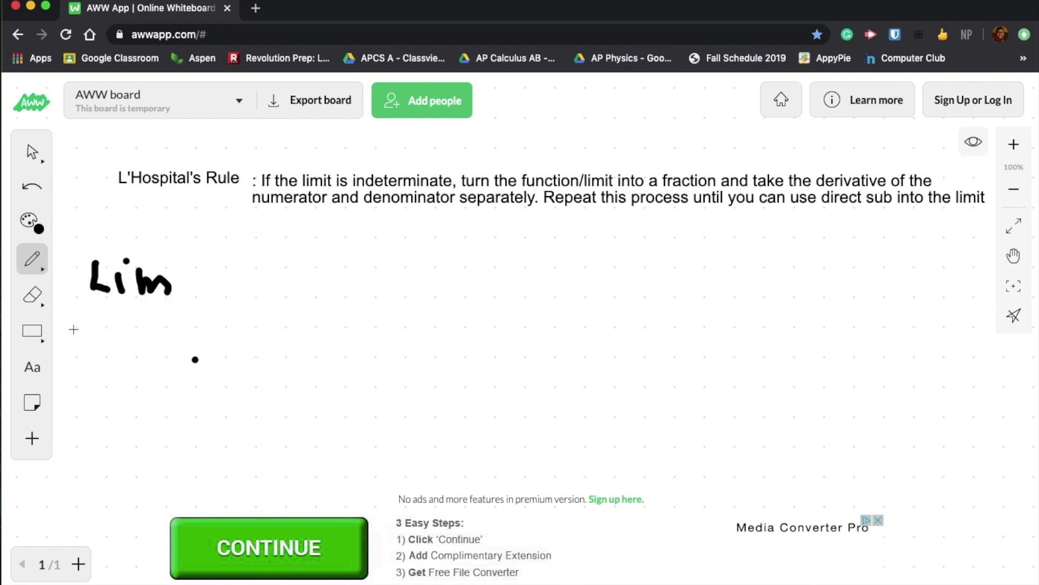
# Undo the bold strokes, set pen size 2, and rewrite Lim with x→ beneath it.
pyautogui.press('v')
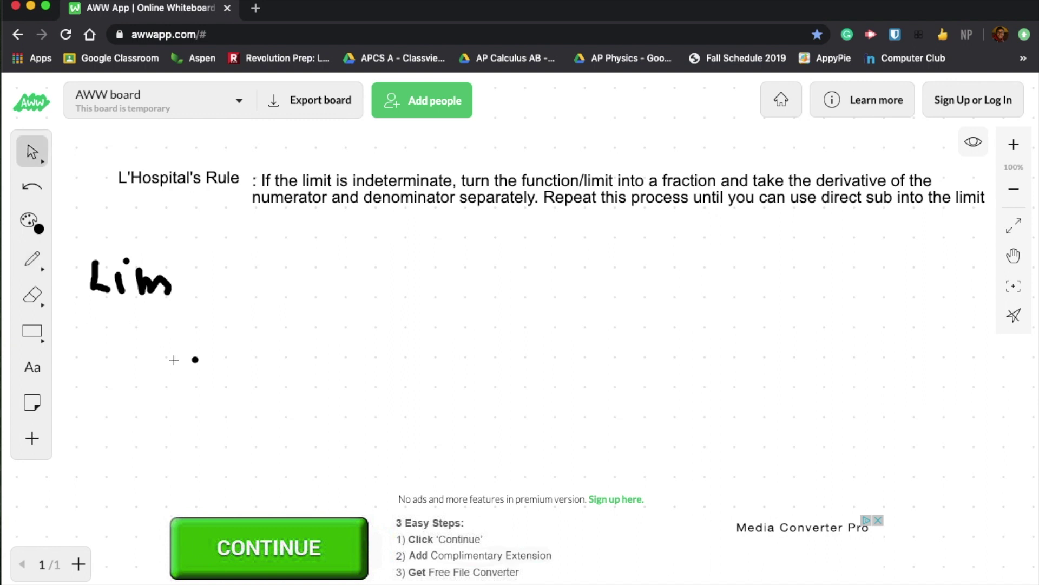
pyautogui.press('super+z')
pyautogui.press('super+z')
pyautogui.press('super+z')
pyautogui.press('super+z')
pyautogui.press('b')
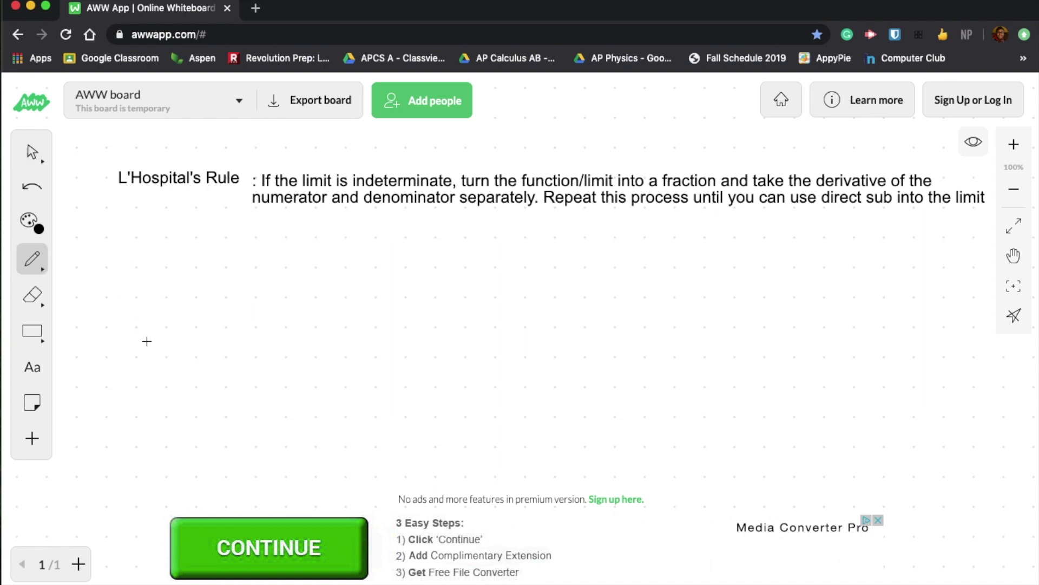
pyautogui.click(33, 259)
pyautogui.moveTo(189, 320); pyautogui.dragTo(138, 320)
pyautogui.click(262, 368)
pyautogui.moveTo(102, 255)
pyautogui.mouseDown()
pyautogui.moveTo(102, 275)
pyautogui.moveTo(169, 277)
pyautogui.mouseUp()
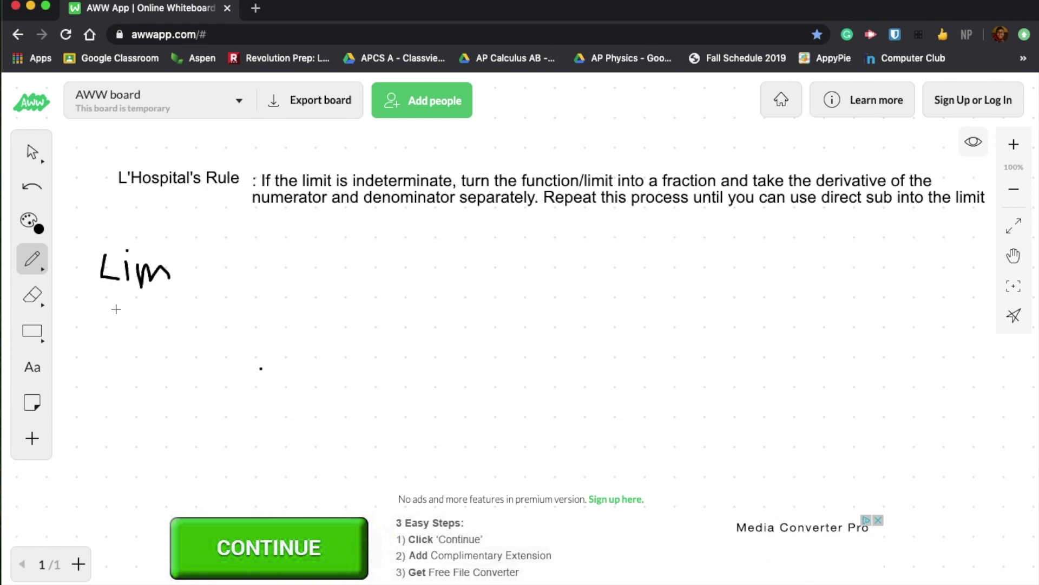
pyautogui.moveTo(115, 306)
pyautogui.mouseDown()
pyautogui.moveTo(132, 322)
pyautogui.moveTo(114, 322)
pyautogui.moveTo(165, 305)
pyautogui.moveTo(162, 323)
pyautogui.moveTo(219, 302)
pyautogui.moveTo(178, 322)
pyautogui.mouseUp()
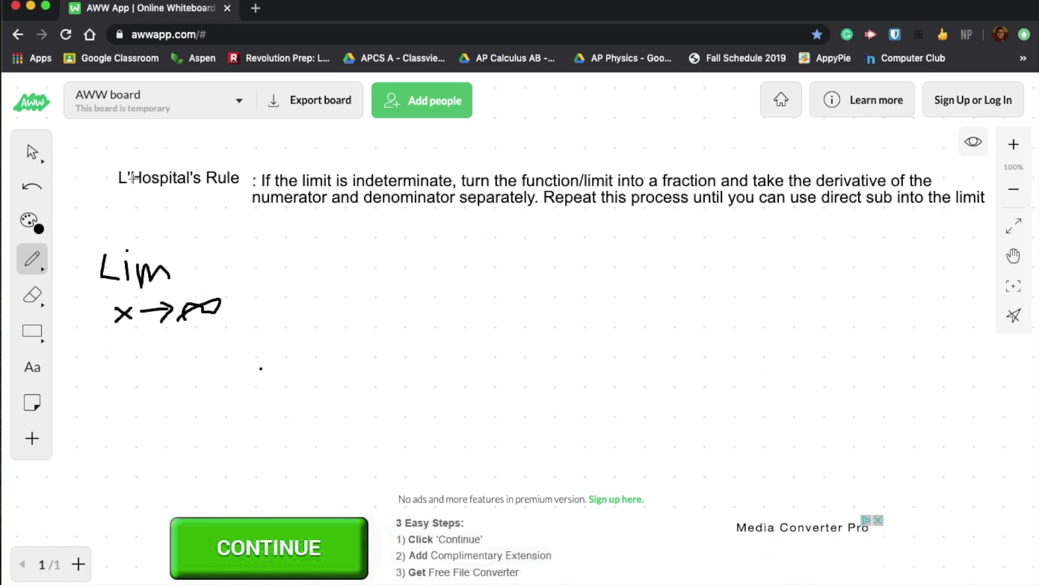
# Handwrite eˣ/x⁴ beside the limit and loop curved arrows around the fraction.
pyautogui.moveTo(244, 263)
pyautogui.mouseDown()
pyautogui.moveTo(261, 269)
pyautogui.moveTo(299, 252)
pyautogui.moveTo(281, 254)
pyautogui.mouseUp()
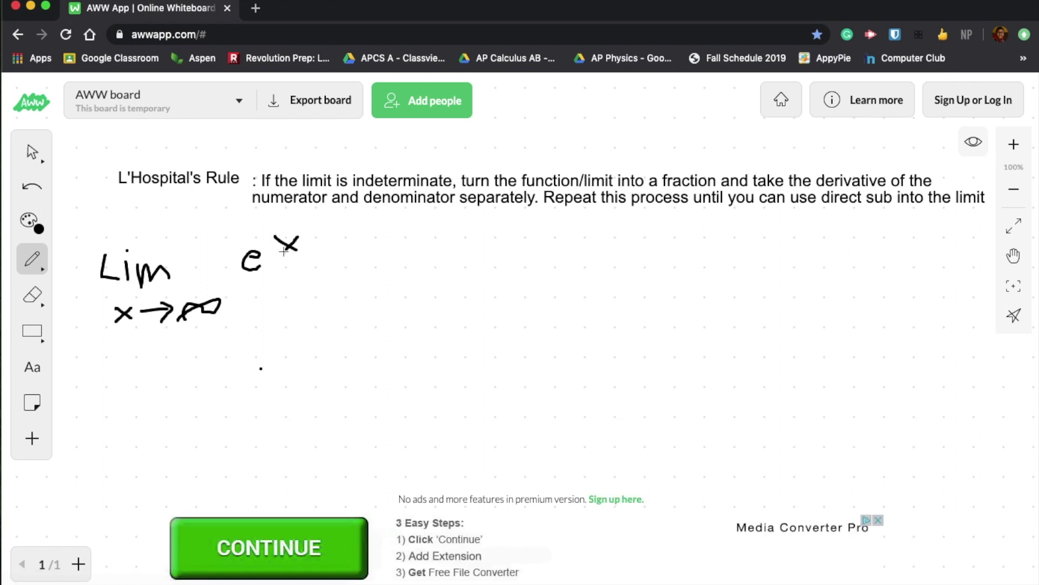
pyautogui.moveTo(235, 282); pyautogui.dragTo(306, 281)
pyautogui.moveTo(248, 301)
pyautogui.mouseDown()
pyautogui.moveTo(270, 313)
pyautogui.moveTo(295, 298)
pyautogui.mouseUp()
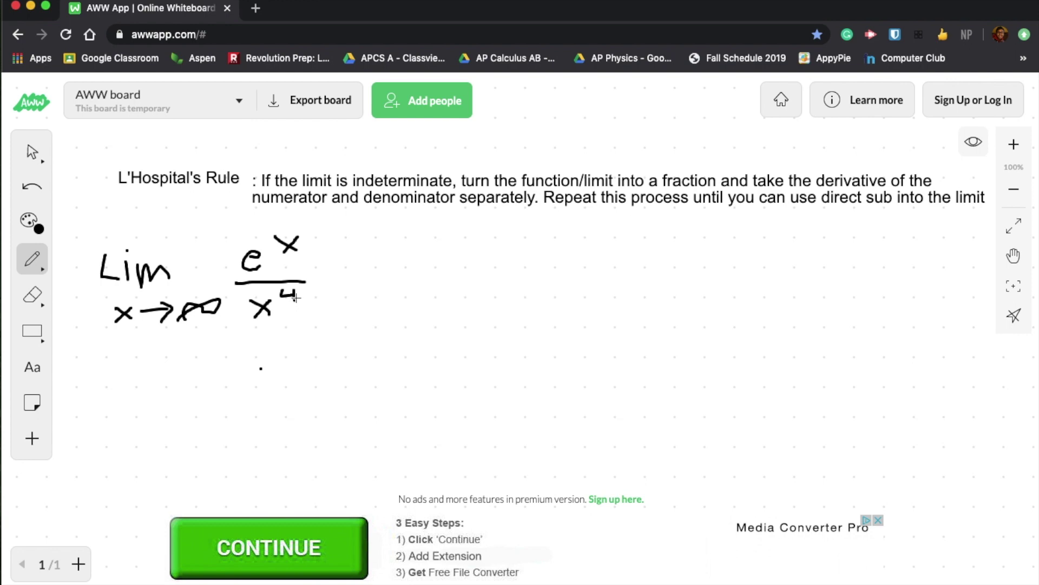
pyautogui.moveTo(216, 320)
pyautogui.mouseDown()
pyautogui.moveTo(218, 346)
pyautogui.moveTo(305, 336)
pyautogui.moveTo(301, 311)
pyautogui.moveTo(308, 319)
pyautogui.mouseUp()
pyautogui.moveTo(202, 293)
pyautogui.mouseDown()
pyautogui.moveTo(222, 252)
pyautogui.moveTo(265, 238)
pyautogui.moveTo(255, 247)
pyautogui.mouseUp()
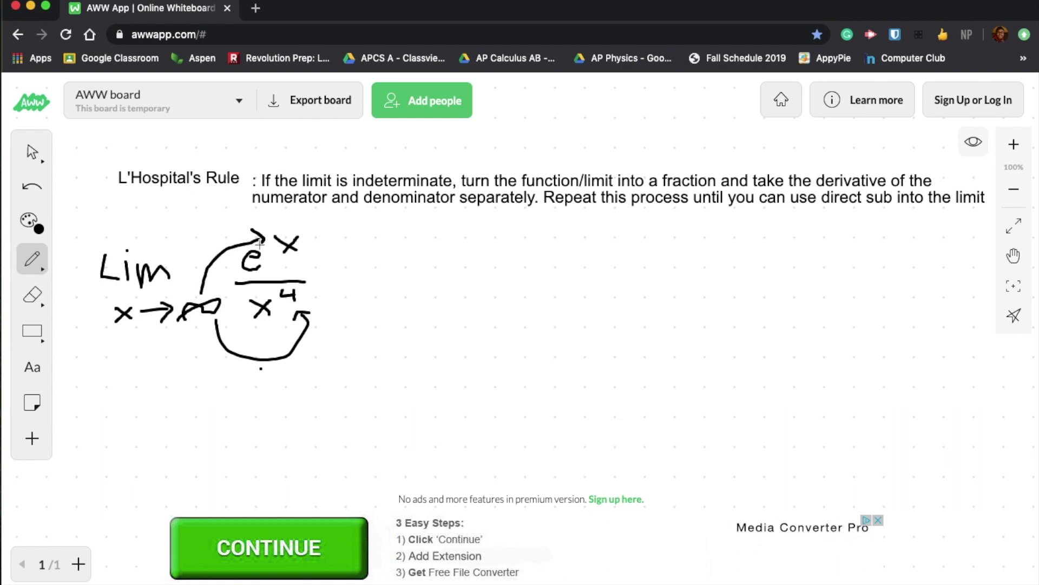
# Write '= ∞/∞' after the fraction.
pyautogui.moveTo(316, 274); pyautogui.dragTo(331, 281)
pyautogui.moveTo(360, 261)
pyautogui.mouseDown()
pyautogui.moveTo(424, 245)
pyautogui.moveTo(362, 262)
pyautogui.mouseUp()
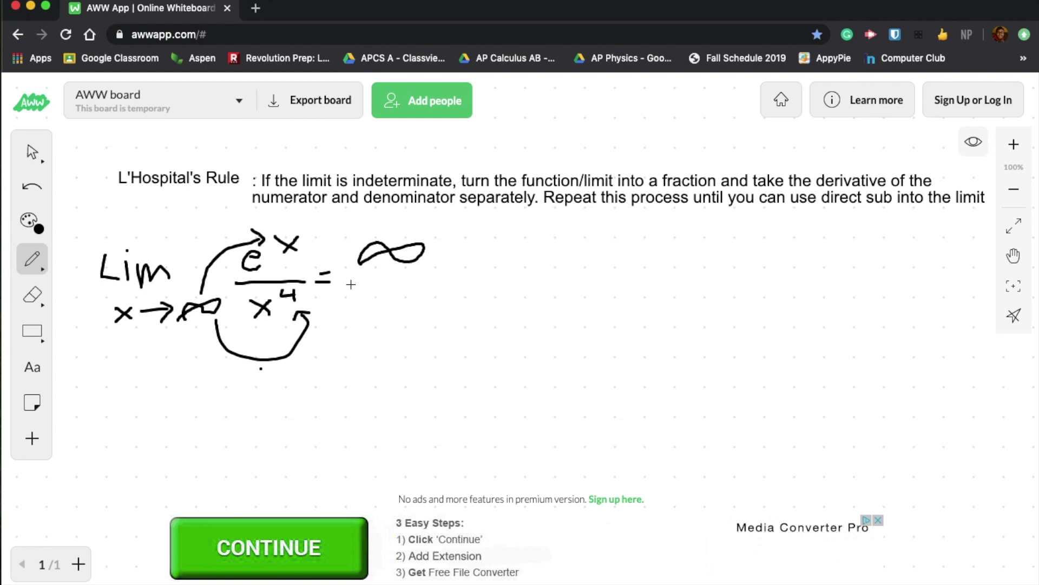
pyautogui.moveTo(350, 282); pyautogui.dragTo(434, 283)
pyautogui.moveTo(387, 308)
pyautogui.mouseDown()
pyautogui.moveTo(370, 321)
pyautogui.moveTo(400, 306)
pyautogui.moveTo(384, 308)
pyautogui.mouseUp()
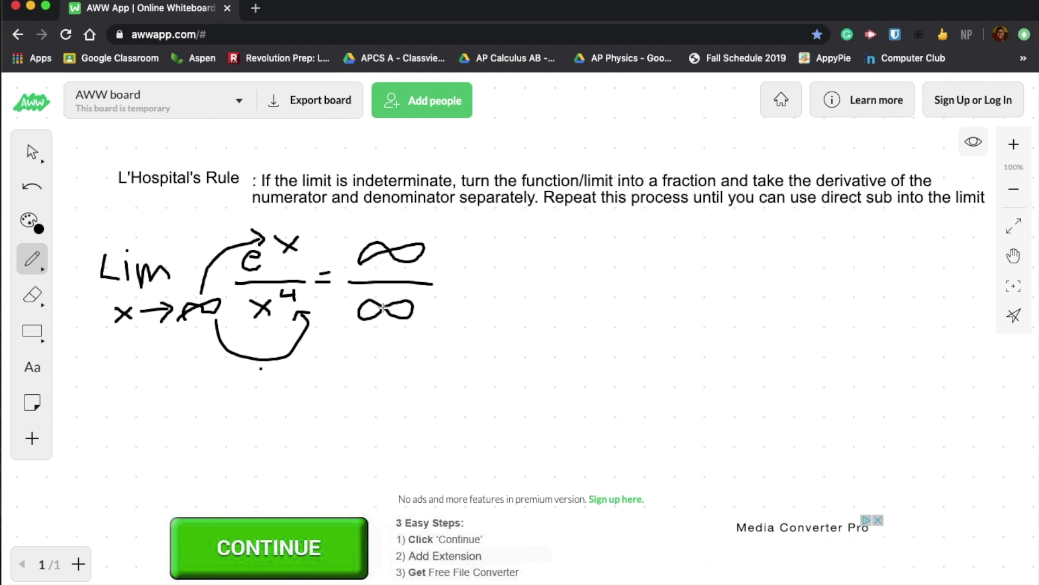
# Add the typed label 'Indeterminate Form' below ∞/∞.
pyautogui.click(31, 367)
pyautogui.click(353, 339)
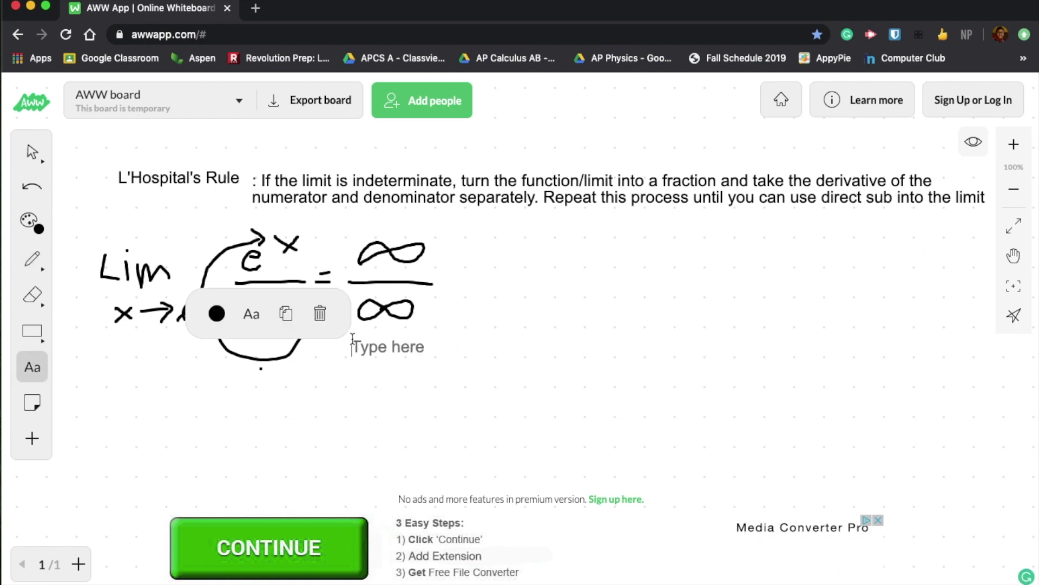
pyautogui.write('Indeter')
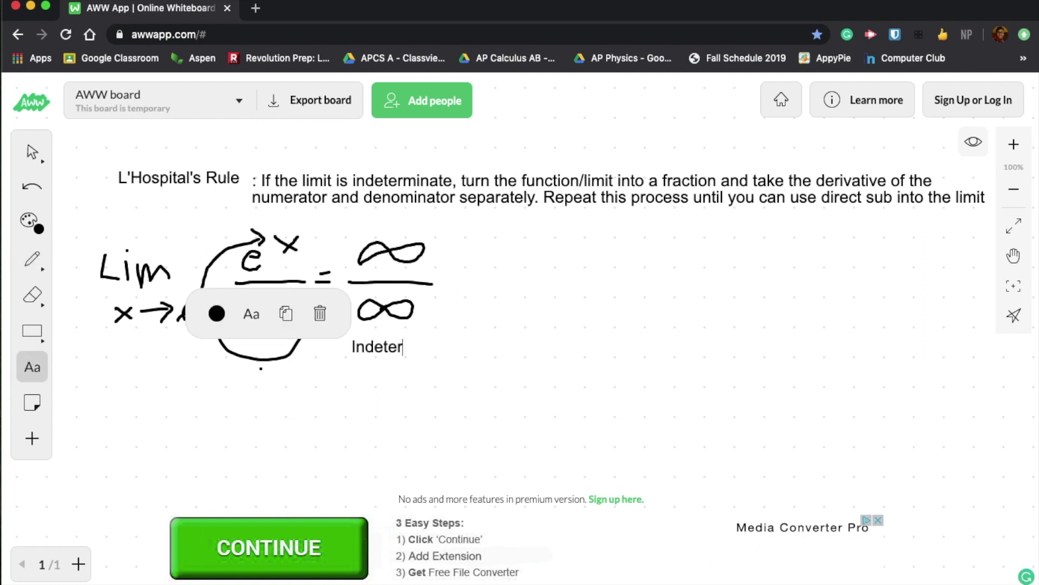
pyautogui.write('minate Form')
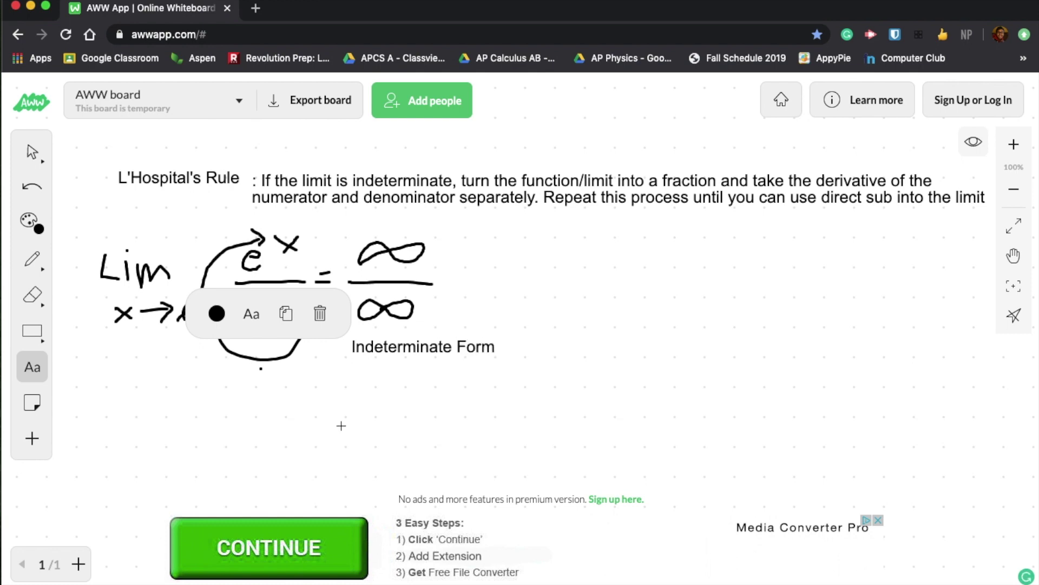
pyautogui.press('Escape')
# Handwrite (0/0) after the label with arrows pointing to it.
pyautogui.click(34, 293)
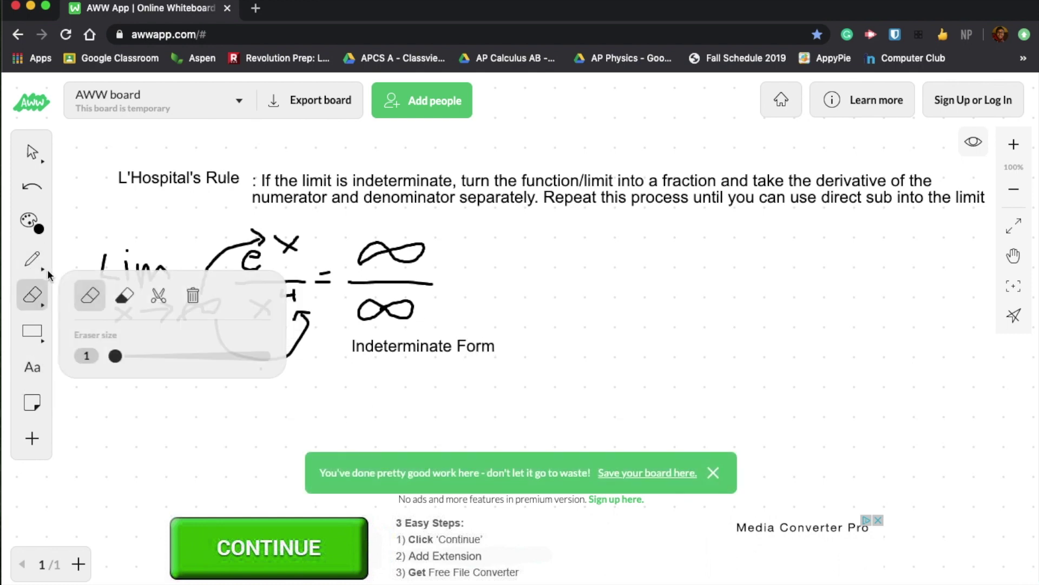
pyautogui.click(32, 259)
pyautogui.moveTo(449, 327)
pyautogui.mouseDown()
pyautogui.moveTo(448, 311)
pyautogui.moveTo(431, 307)
pyautogui.moveTo(443, 303)
pyautogui.mouseUp()
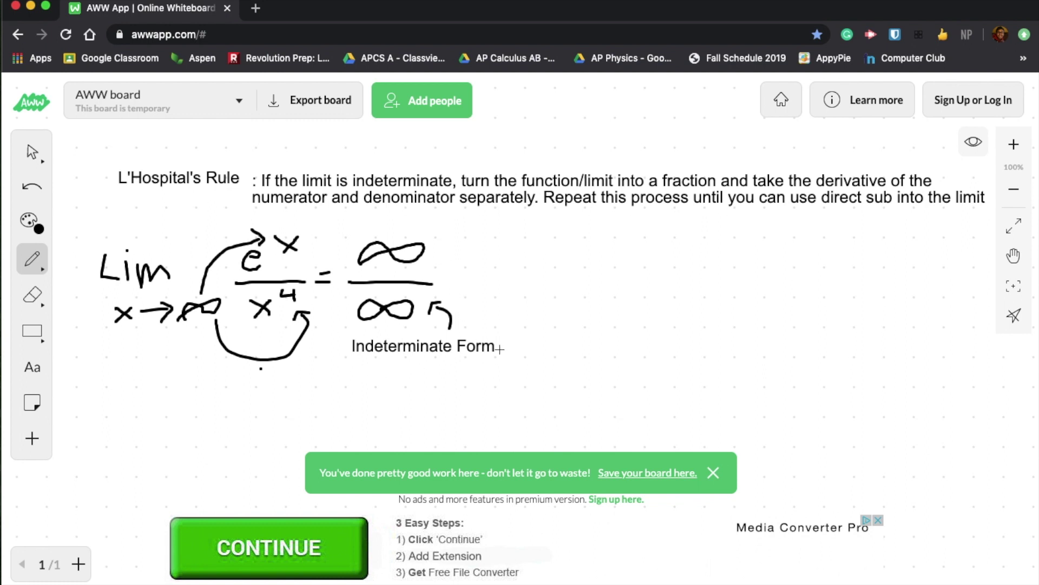
pyautogui.moveTo(511, 335)
pyautogui.mouseDown()
pyautogui.moveTo(509, 352)
pyautogui.moveTo(522, 333)
pyautogui.moveTo(529, 353)
pyautogui.moveTo(540, 340)
pyautogui.moveTo(553, 359)
pyautogui.mouseUp()
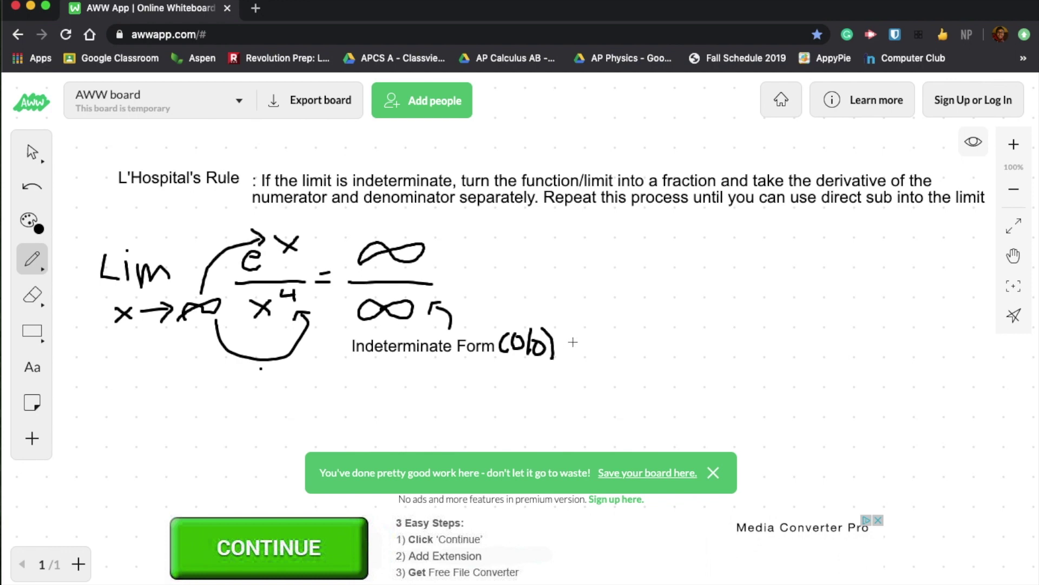
pyautogui.moveTo(473, 325)
pyautogui.mouseDown()
pyautogui.moveTo(501, 323)
pyautogui.moveTo(498, 338)
pyautogui.mouseUp()
# Underline 'derivative' and 'numerator and denominator separately', then draw an arrow after ∞/∞ and begin lim.
pyautogui.moveTo(816, 188); pyautogui.dragTo(884, 185)
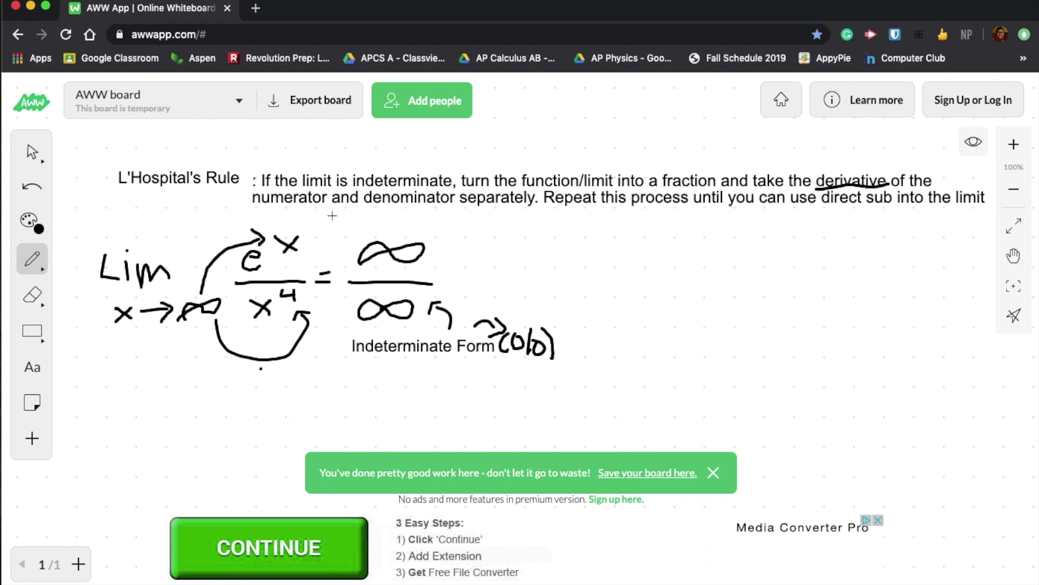
pyautogui.moveTo(253, 204)
pyautogui.mouseDown()
pyautogui.moveTo(445, 219)
pyautogui.moveTo(539, 203)
pyautogui.mouseUp()
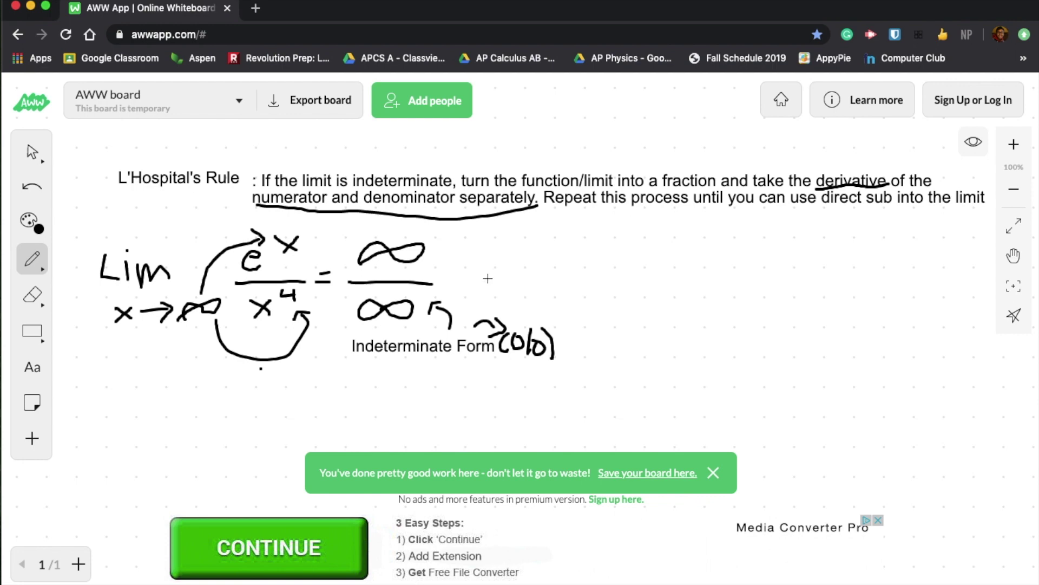
pyautogui.moveTo(484, 282); pyautogui.dragTo(524, 279)
pyautogui.moveTo(508, 273)
pyautogui.mouseDown()
pyautogui.moveTo(524, 279)
pyautogui.moveTo(511, 294)
pyautogui.mouseUp()
pyautogui.moveTo(537, 260)
pyautogui.mouseDown()
pyautogui.moveTo(528, 280)
pyautogui.moveTo(565, 268)
pyautogui.moveTo(572, 280)
pyautogui.moveTo(528, 296)
pyautogui.moveTo(583, 292)
pyautogui.moveTo(564, 297)
pyautogui.mouseUp()
pyautogui.click(544, 263)
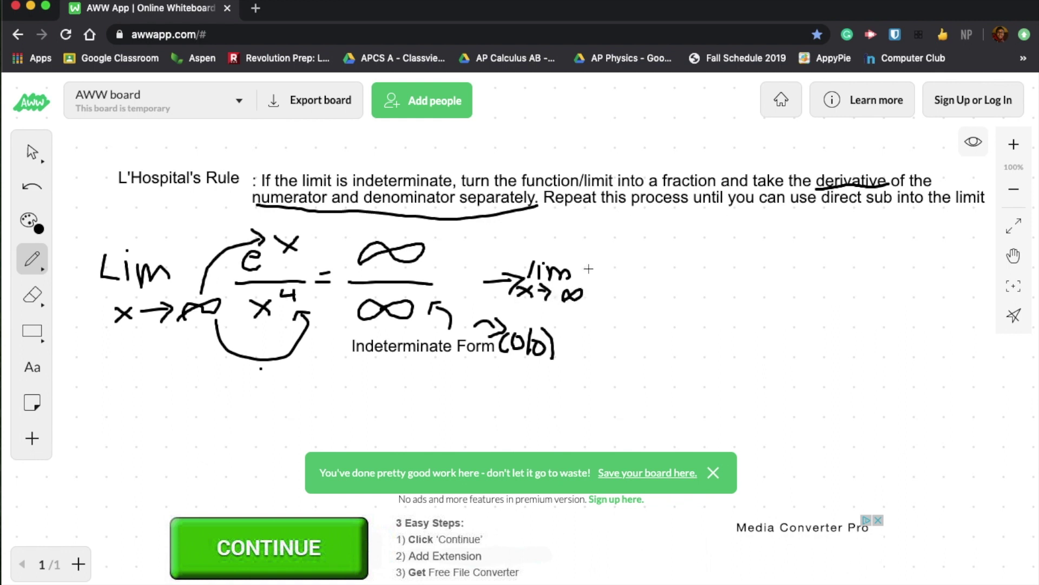
# Handwrite eˣ/4x³ with curved derivative arrows, '= ∞', and a following arrow.
pyautogui.moveTo(607, 266)
pyautogui.mouseDown()
pyautogui.moveTo(619, 275)
pyautogui.moveTo(635, 263)
pyautogui.moveTo(640, 278)
pyautogui.moveTo(653, 276)
pyautogui.moveTo(640, 264)
pyautogui.mouseUp()
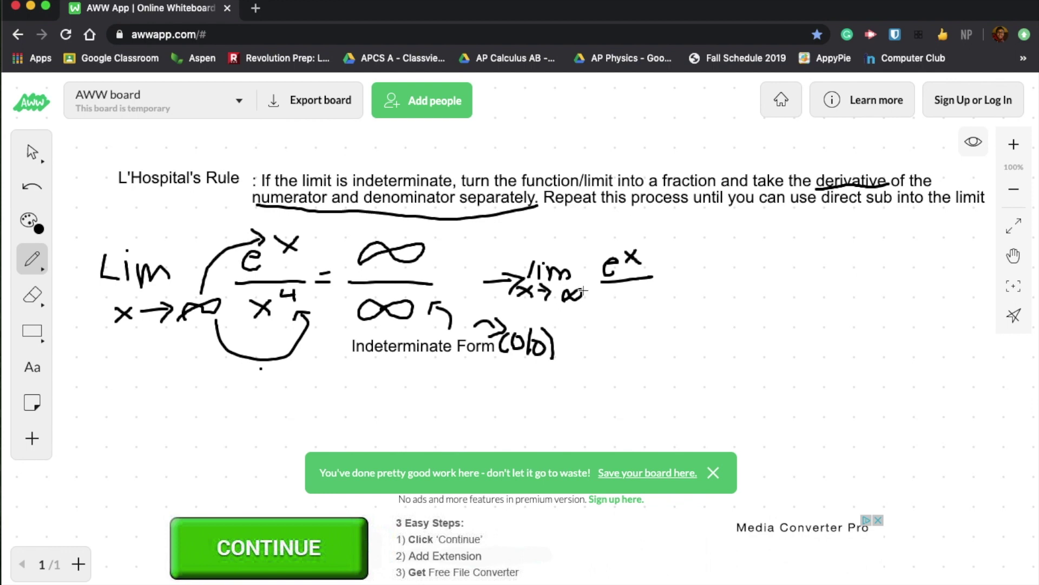
pyautogui.moveTo(604, 294)
pyautogui.mouseDown()
pyautogui.moveTo(619, 305)
pyautogui.moveTo(609, 320)
pyautogui.moveTo(647, 292)
pyautogui.moveTo(639, 316)
pyautogui.mouseUp()
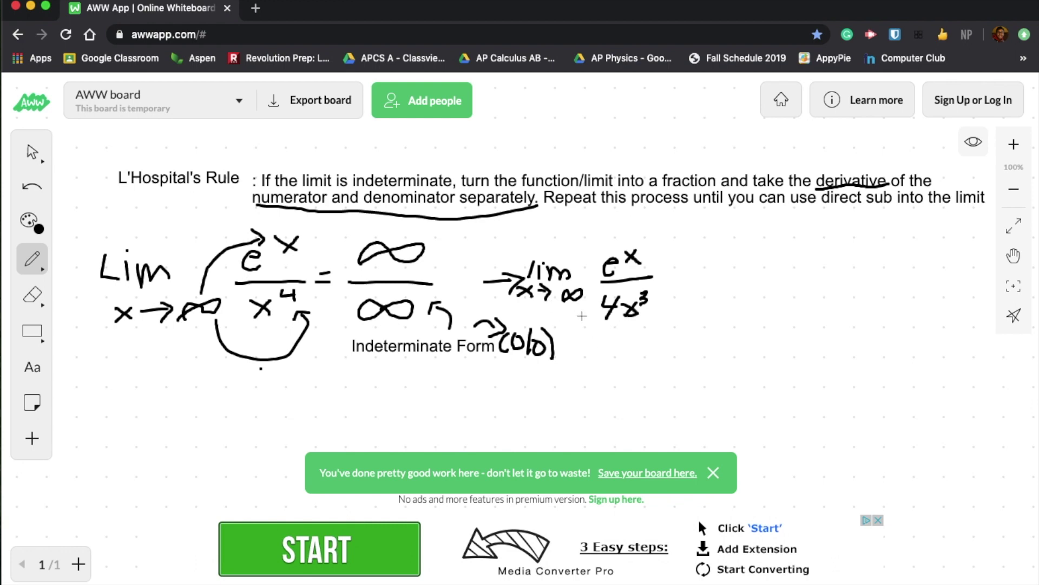
pyautogui.moveTo(573, 312)
pyautogui.mouseDown()
pyautogui.moveTo(622, 317)
pyautogui.moveTo(621, 327)
pyautogui.mouseUp()
pyautogui.moveTo(576, 270)
pyautogui.mouseDown()
pyautogui.moveTo(617, 236)
pyautogui.moveTo(634, 243)
pyautogui.mouseUp()
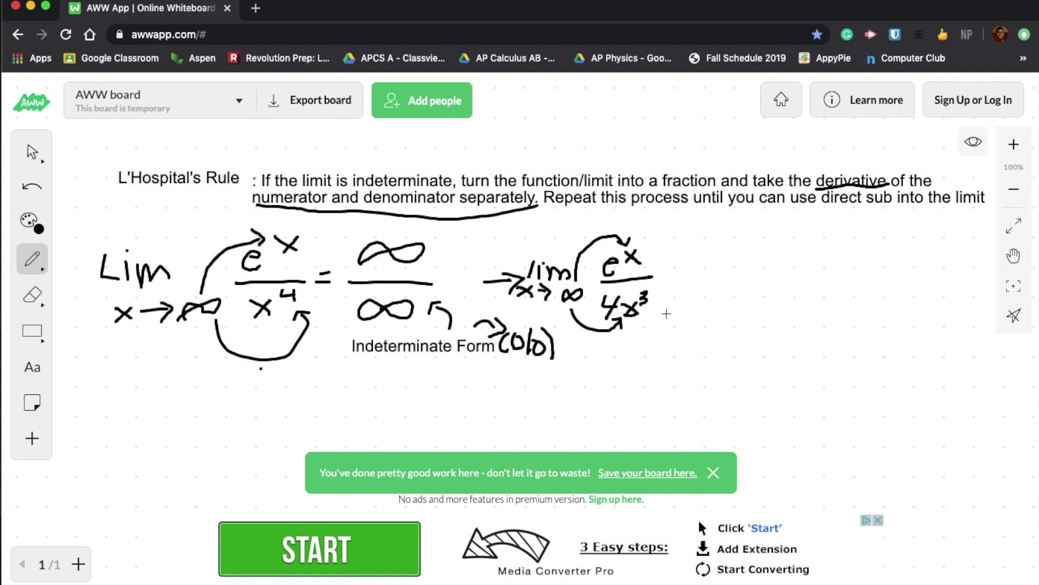
pyautogui.moveTo(667, 275)
pyautogui.mouseDown()
pyautogui.moveTo(684, 281)
pyautogui.moveTo(708, 265)
pyautogui.moveTo(723, 279)
pyautogui.moveTo(693, 288)
pyautogui.mouseUp()
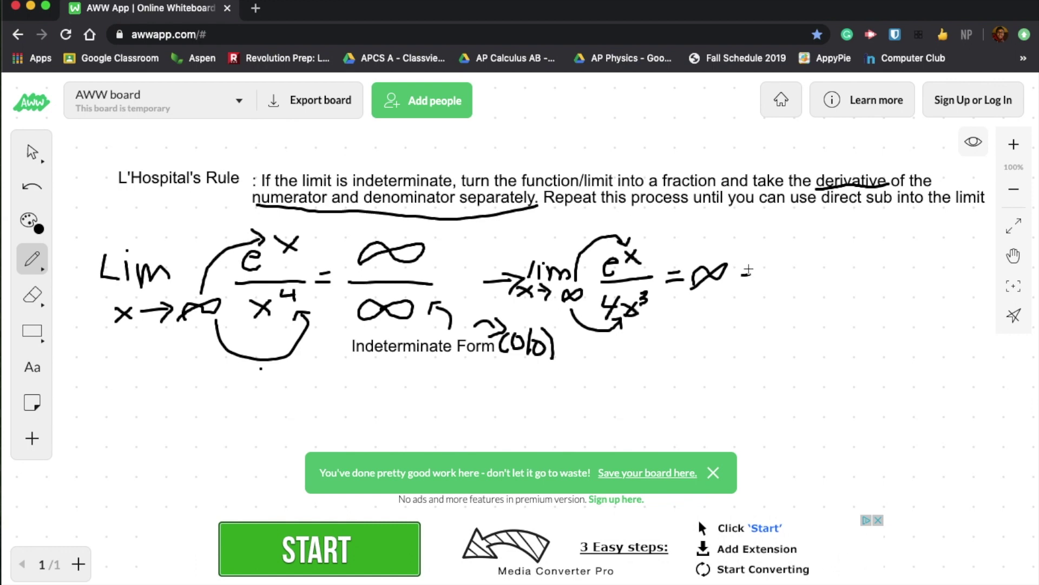
pyautogui.moveTo(743, 276)
pyautogui.mouseDown()
pyautogui.moveTo(774, 272)
pyautogui.moveTo(769, 281)
pyautogui.mouseUp()
# Handwrite lim eˣ/12x² after the arrow, undoing and redrawing the superscript 2.
pyautogui.moveTo(782, 262)
pyautogui.mouseDown()
pyautogui.moveTo(786, 275)
pyautogui.moveTo(812, 271)
pyautogui.moveTo(807, 299)
pyautogui.moveTo(790, 303)
pyautogui.moveTo(855, 293)
pyautogui.moveTo(834, 296)
pyautogui.mouseUp()
pyautogui.moveTo(871, 254)
pyautogui.mouseDown()
pyautogui.moveTo(891, 245)
pyautogui.moveTo(896, 261)
pyautogui.moveTo(923, 253)
pyautogui.moveTo(908, 253)
pyautogui.moveTo(939, 269)
pyautogui.mouseUp()
pyautogui.moveTo(880, 290); pyautogui.dragTo(883, 305)
pyautogui.moveTo(892, 293)
pyautogui.mouseDown()
pyautogui.moveTo(932, 310)
pyautogui.moveTo(929, 294)
pyautogui.moveTo(944, 292)
pyautogui.mouseUp()
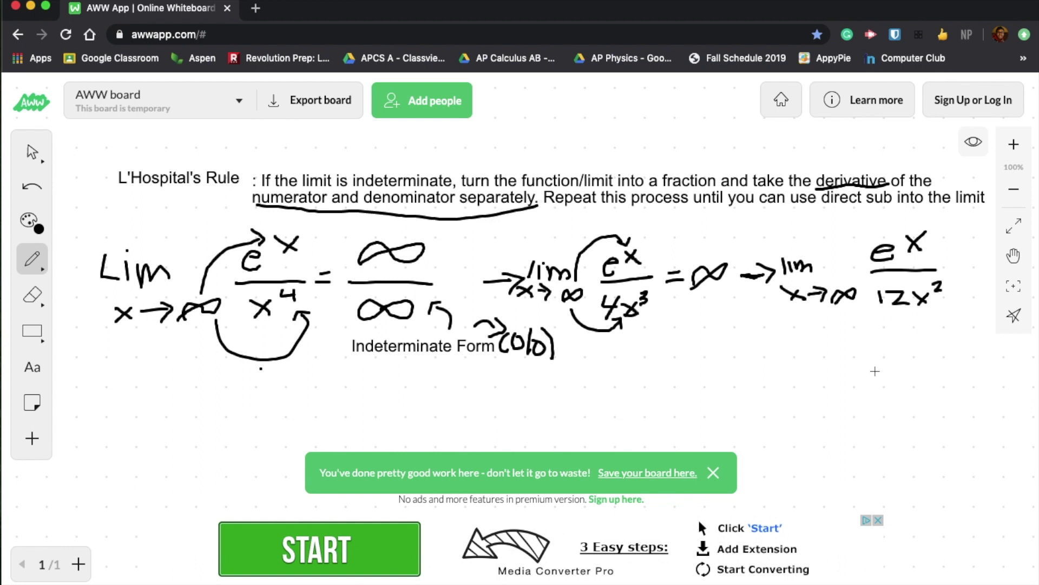
pyautogui.hotkey('ctrl', 'z')
pyautogui.moveTo(934, 292)
pyautogui.mouseDown()
pyautogui.moveTo(962, 274)
pyautogui.moveTo(983, 277)
pyautogui.moveTo(969, 284)
pyautogui.moveTo(989, 279)
pyautogui.mouseUp()
# Draw a down-left arrow and write eˣ/24x ⇒ ∞ below it.
pyautogui.moveTo(861, 325); pyautogui.dragTo(820, 361)
pyautogui.moveTo(823, 338)
pyautogui.mouseDown()
pyautogui.moveTo(820, 354)
pyautogui.moveTo(840, 357)
pyautogui.mouseUp()
pyautogui.moveTo(746, 396)
pyautogui.mouseDown()
pyautogui.moveTo(771, 393)
pyautogui.moveTo(774, 407)
pyautogui.mouseUp()
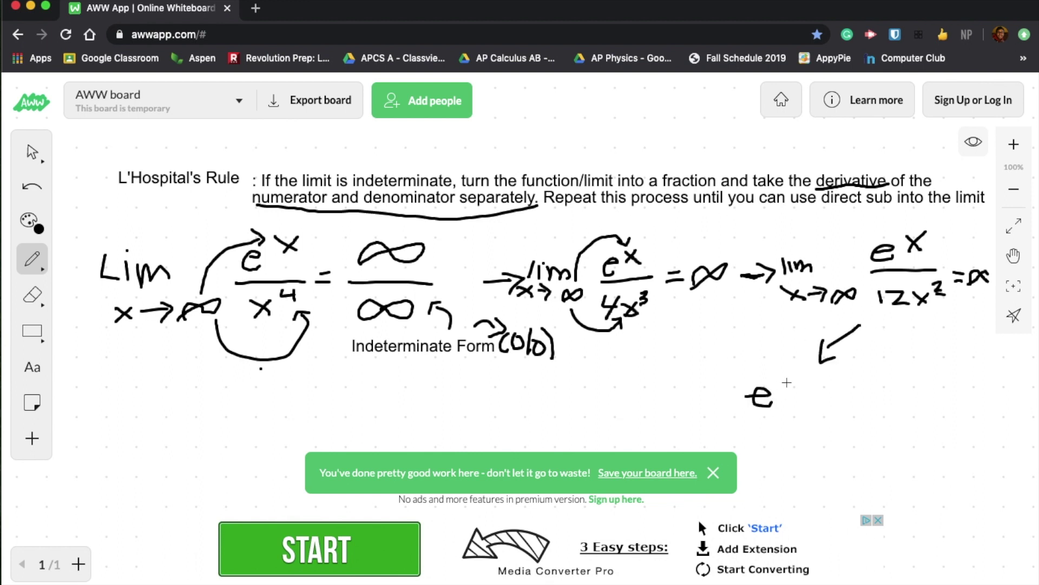
pyautogui.moveTo(792, 374)
pyautogui.mouseDown()
pyautogui.moveTo(805, 388)
pyautogui.moveTo(793, 389)
pyautogui.mouseUp()
pyautogui.moveTo(751, 420); pyautogui.dragTo(810, 416)
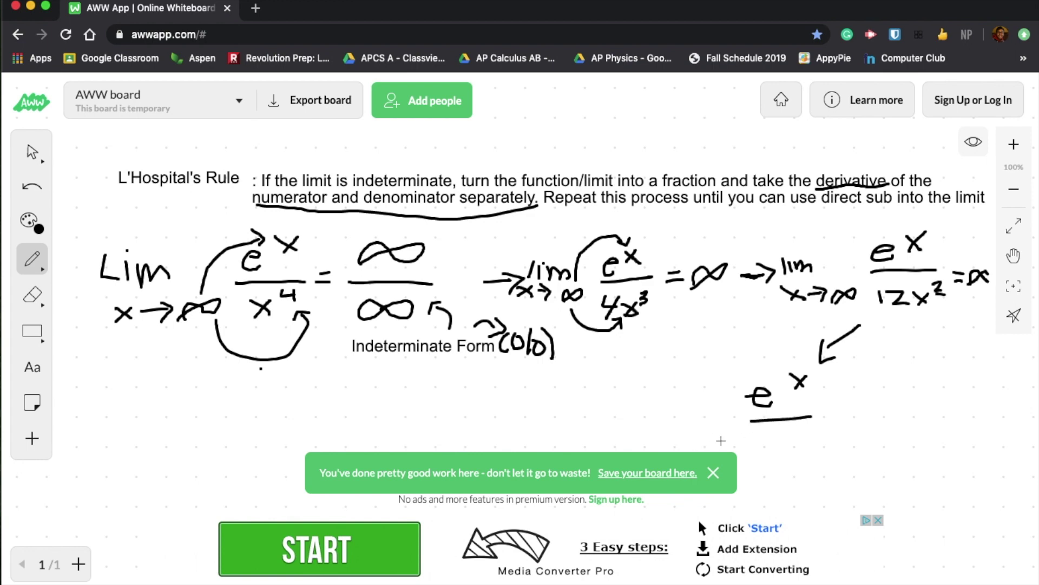
pyautogui.moveTo(753, 437)
pyautogui.mouseDown()
pyautogui.moveTo(771, 437)
pyautogui.moveTo(776, 448)
pyautogui.moveTo(793, 438)
pyautogui.moveTo(792, 452)
pyautogui.mouseUp()
pyautogui.moveTo(805, 434); pyautogui.dragTo(824, 452)
pyautogui.moveTo(827, 433); pyautogui.dragTo(809, 452)
pyautogui.moveTo(830, 413); pyautogui.dragTo(861, 420)
pyautogui.moveTo(897, 420)
pyautogui.mouseDown()
pyautogui.moveTo(915, 405)
pyautogui.moveTo(959, 419)
pyautogui.moveTo(896, 431)
pyautogui.mouseUp()
# Add 'lim x→' left of the fraction and box the final ∞.
pyautogui.moveTo(665, 409); pyautogui.dragTo(669, 429)
pyautogui.moveTo(676, 413); pyautogui.dragTo(680, 428)
pyautogui.moveTo(685, 428)
pyautogui.mouseDown()
pyautogui.moveTo(694, 420)
pyautogui.moveTo(719, 431)
pyautogui.mouseUp()
pyautogui.moveTo(668, 431)
pyautogui.mouseDown()
pyautogui.moveTo(681, 445)
pyautogui.moveTo(660, 449)
pyautogui.moveTo(700, 435)
pyautogui.moveTo(693, 442)
pyautogui.moveTo(725, 442)
pyautogui.moveTo(706, 445)
pyautogui.mouseUp()
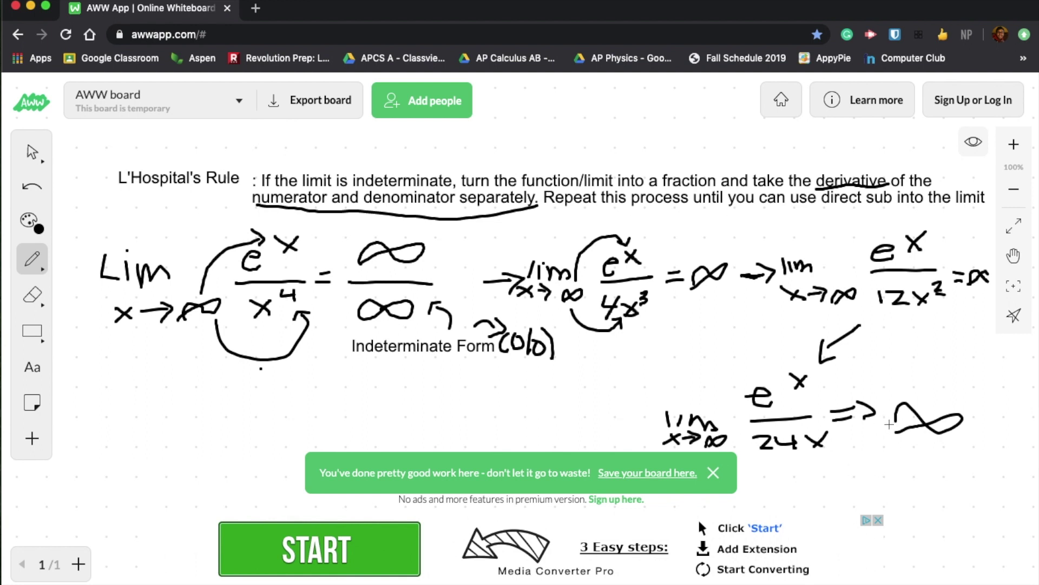
pyautogui.moveTo(899, 431)
pyautogui.mouseDown()
pyautogui.moveTo(890, 390)
pyautogui.moveTo(877, 438)
pyautogui.moveTo(928, 448)
pyautogui.moveTo(969, 441)
pyautogui.moveTo(971, 399)
pyautogui.moveTo(881, 399)
pyautogui.mouseUp()
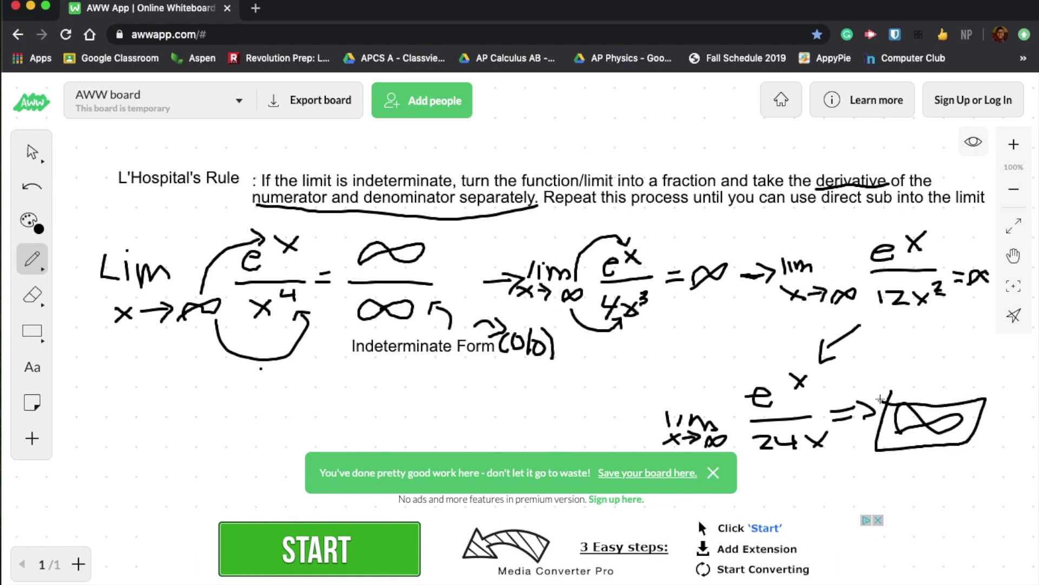